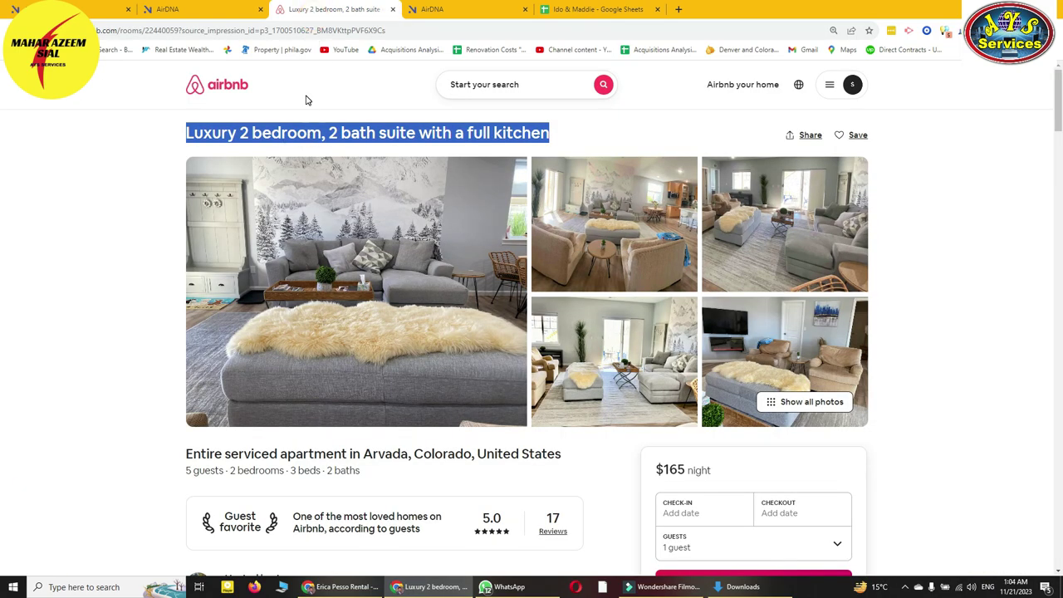
# Open the Airbnb page of The Farmhouse At Arvada Acres from its AirDNA listing overview.
pyautogui.click(208, 9)
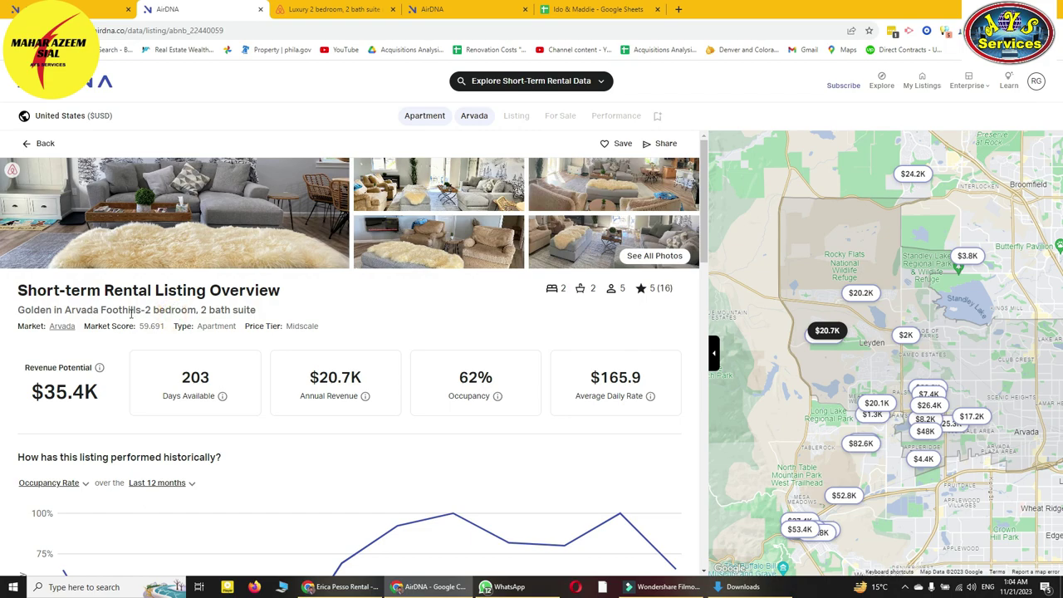
pyautogui.hotkey('ctrl', 'Tab')
pyautogui.hotkey('ctrl', 'Tab')
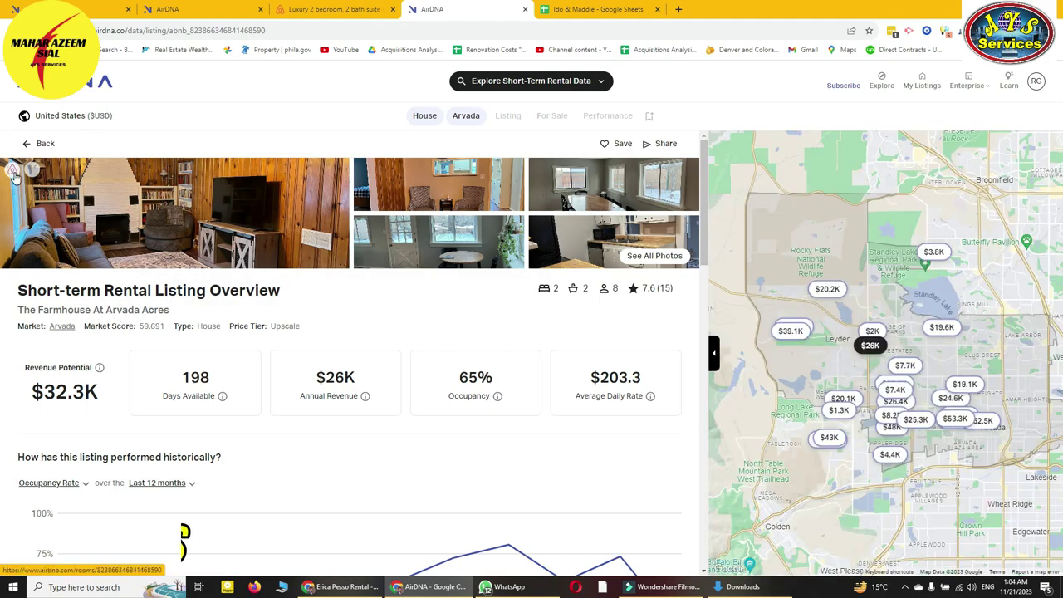
pyautogui.click(203, 189)
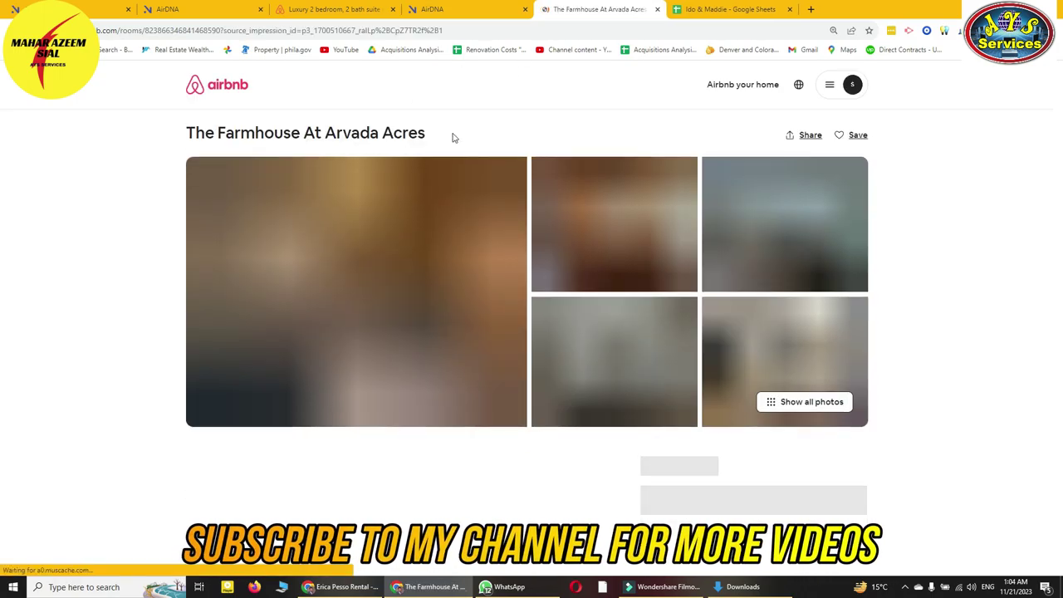
pyautogui.click(431, 9)
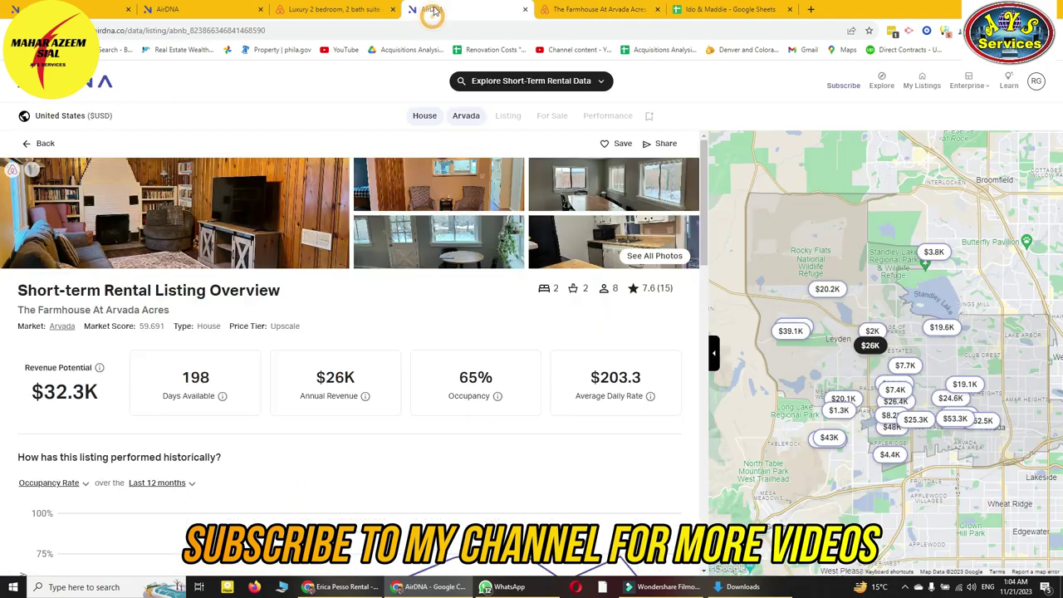
pyautogui.click(581, 9)
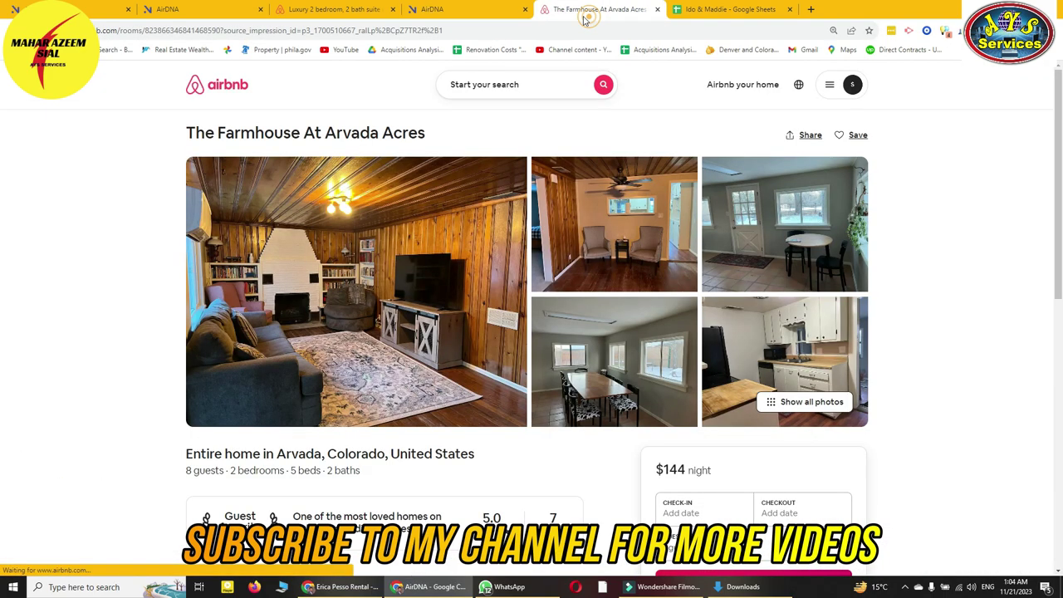
# Copy the title The Farmhouse At Arvada Acres from Airbnb into cell C4, under Airbnb Link, in the Google Sheets comps sheet.
pyautogui.moveTo(427, 134); pyautogui.dragTo(189, 138)
pyautogui.hotkey('ctrl', 'c')
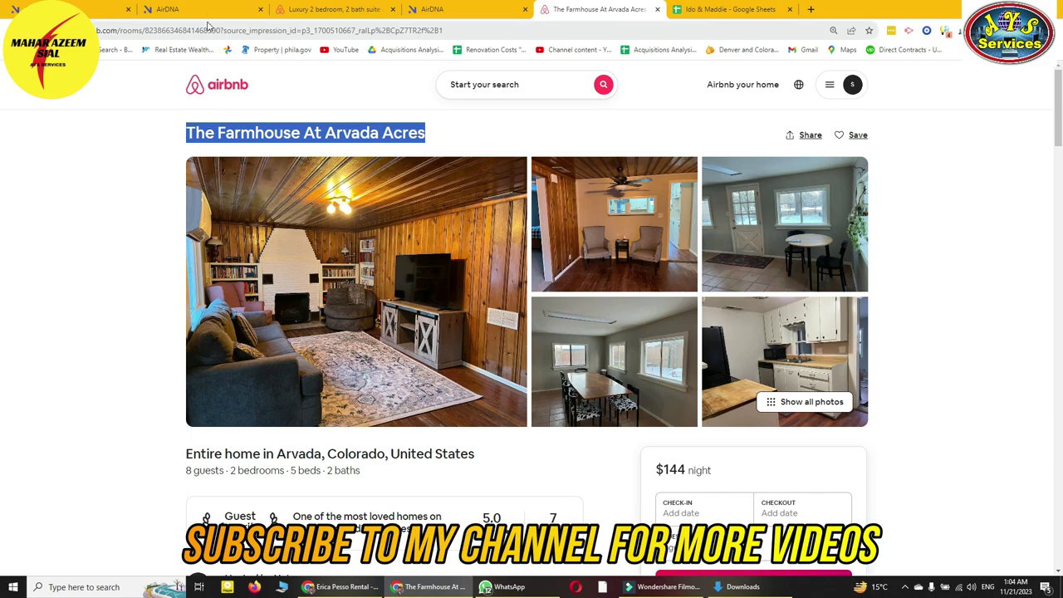
pyautogui.click(722, 9)
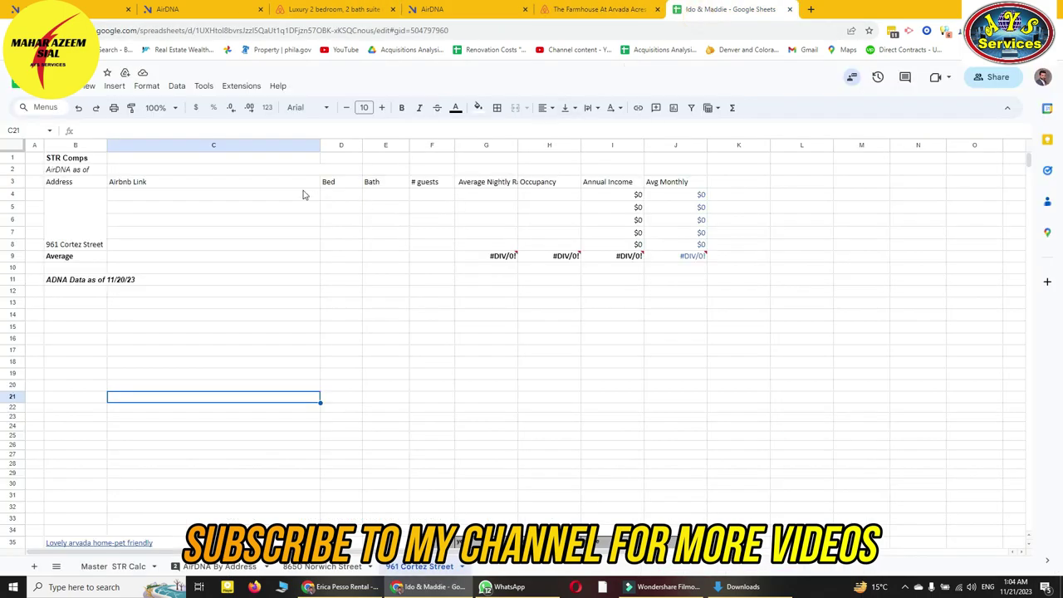
pyautogui.click(169, 196)
pyautogui.hotkey('ctrl', 'v')
pyautogui.click(206, 212)
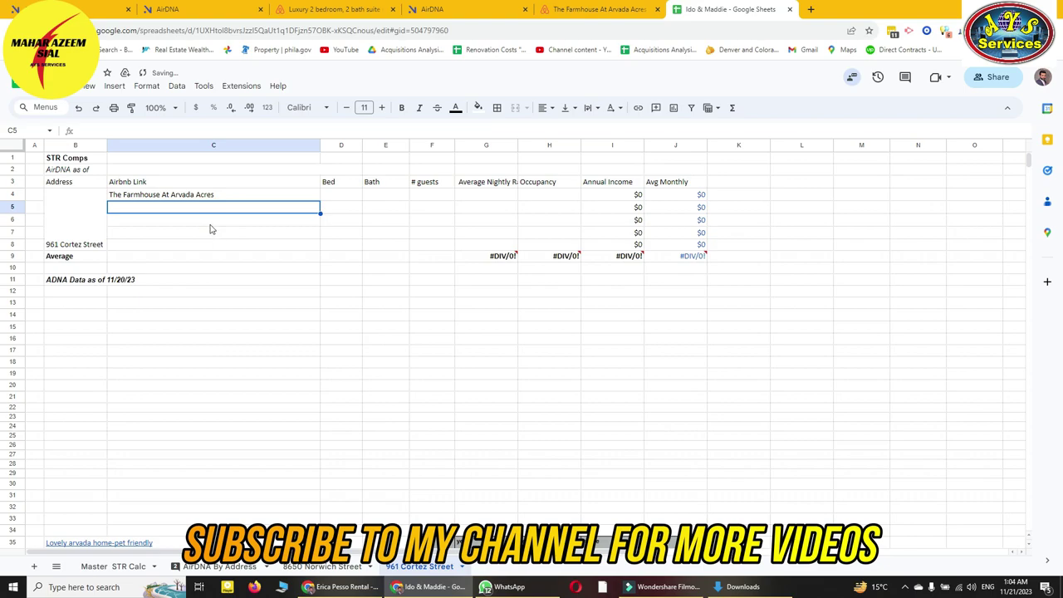
pyautogui.click(237, 199)
# Compare the Farmhouse listing's title on its AirDNA overview with the title on its Airbnb page.
pyautogui.click(572, 10)
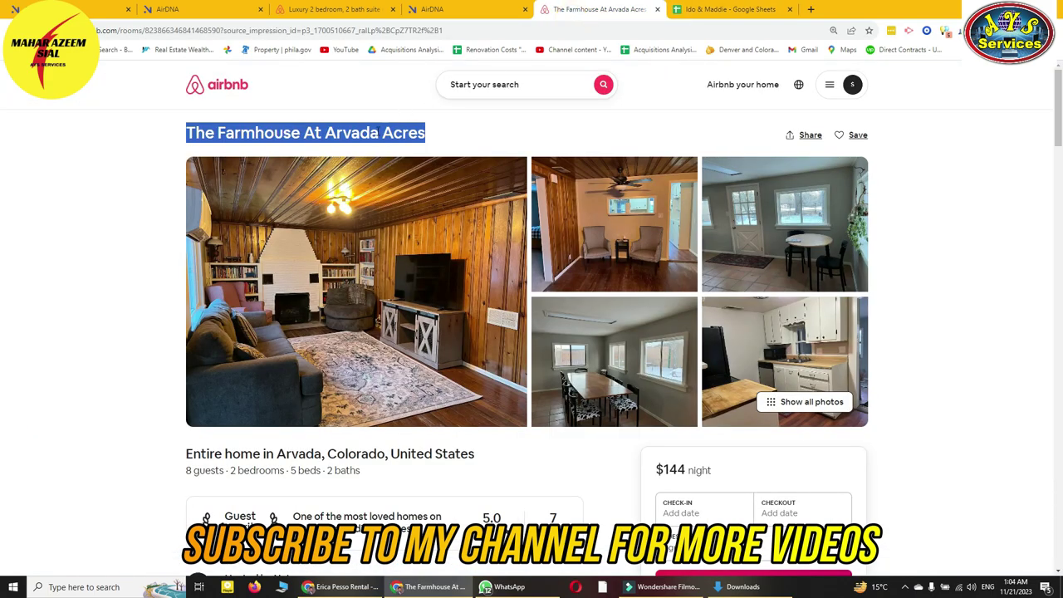
pyautogui.click(431, 9)
pyautogui.moveTo(170, 310); pyautogui.dragTo(280, 286)
pyautogui.moveTo(171, 311); pyautogui.dragTo(32, 310)
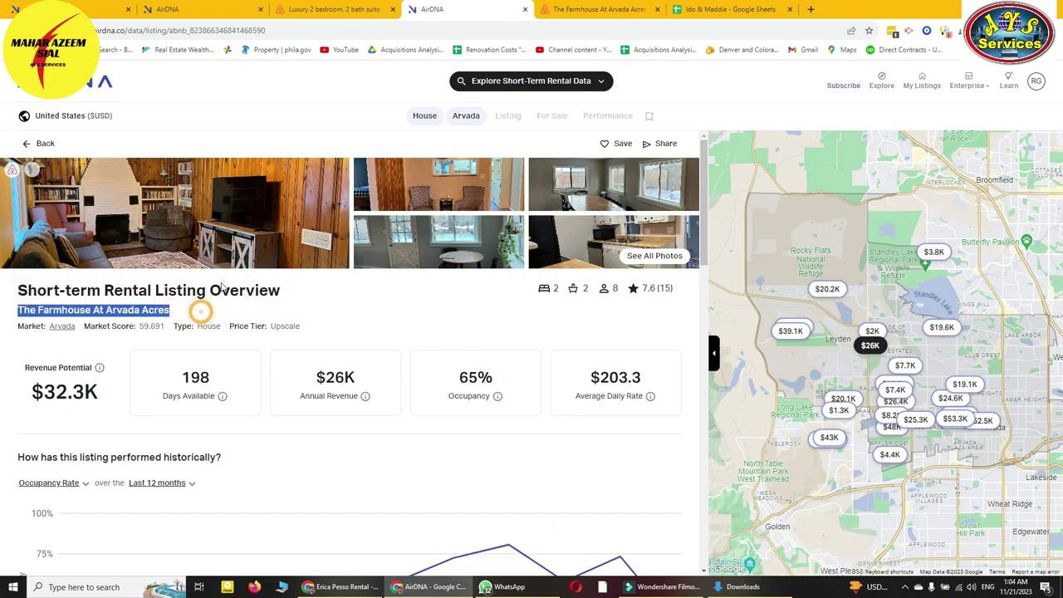
pyautogui.click(202, 308)
pyautogui.click(596, 9)
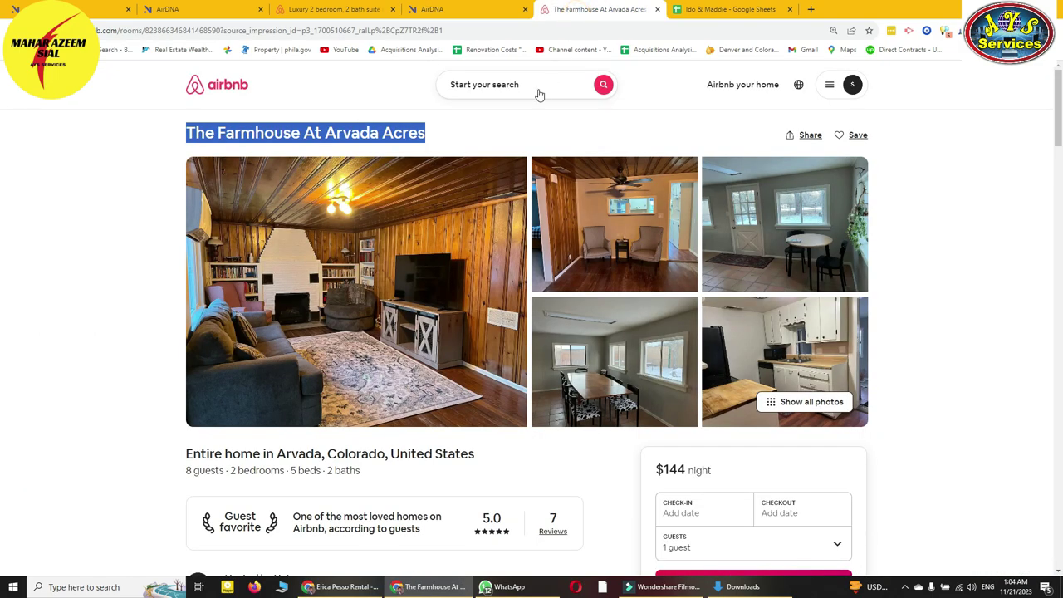
pyautogui.click(446, 137)
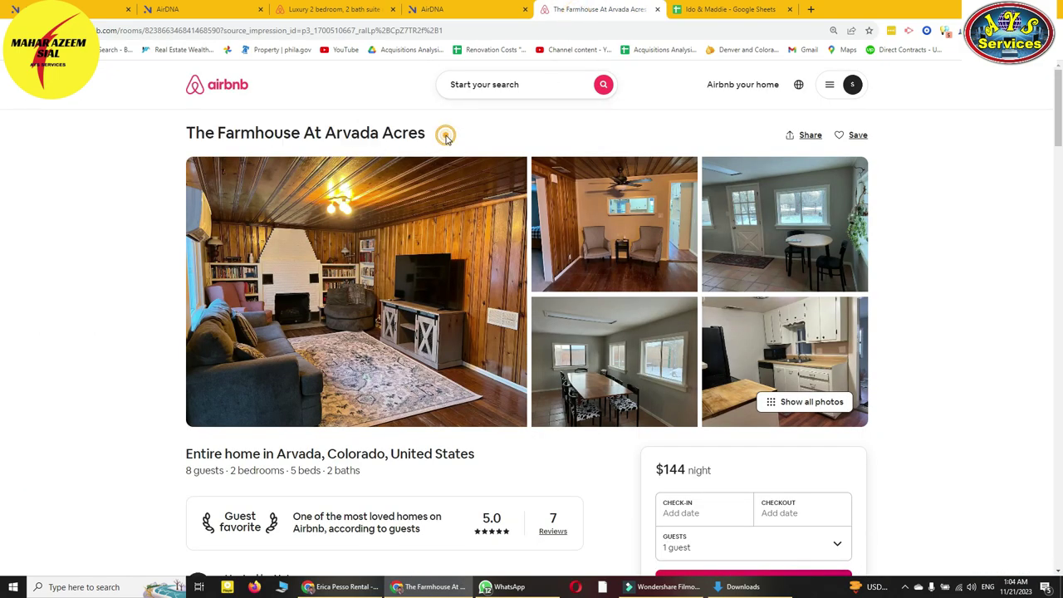
# Copy the Farmhouse listing's Airbnb URL and attach it as a hyperlink to the title in cell C4 of the comps sheet.
pyautogui.click(712, 11)
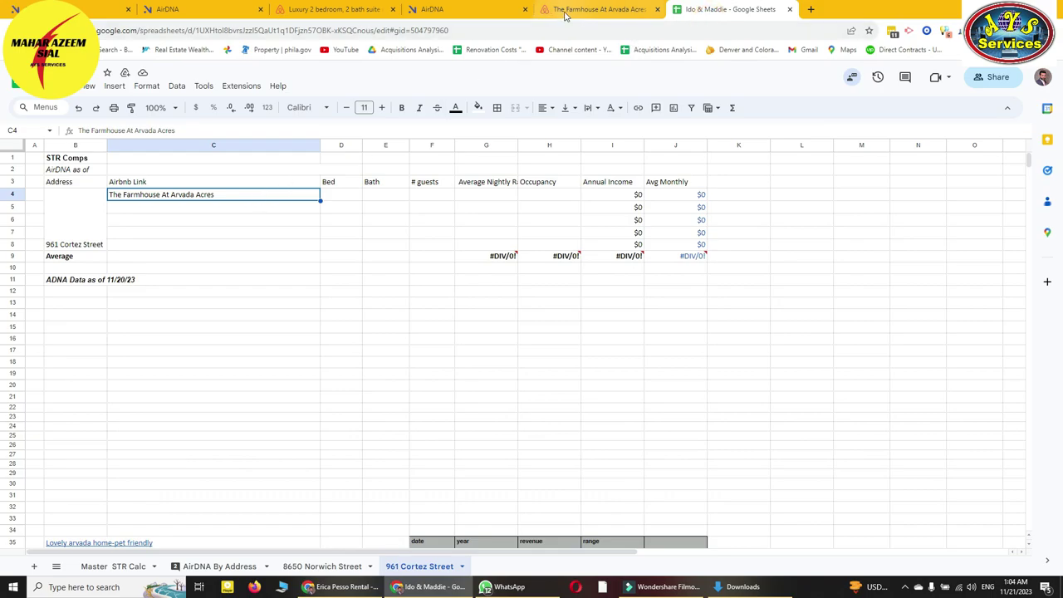
pyautogui.click(596, 9)
pyautogui.click(465, 31)
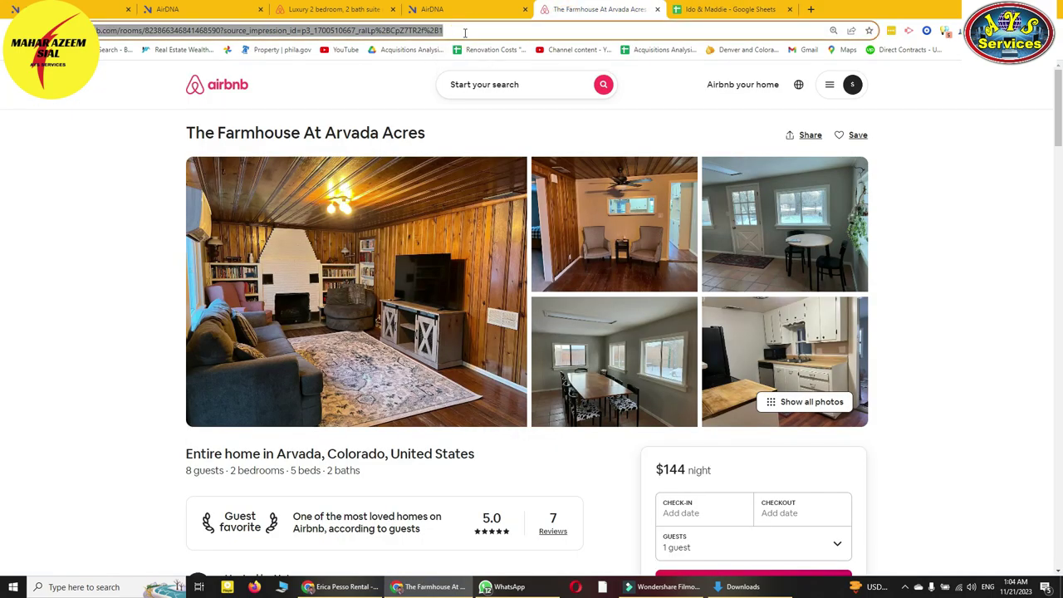
pyautogui.click(687, 10)
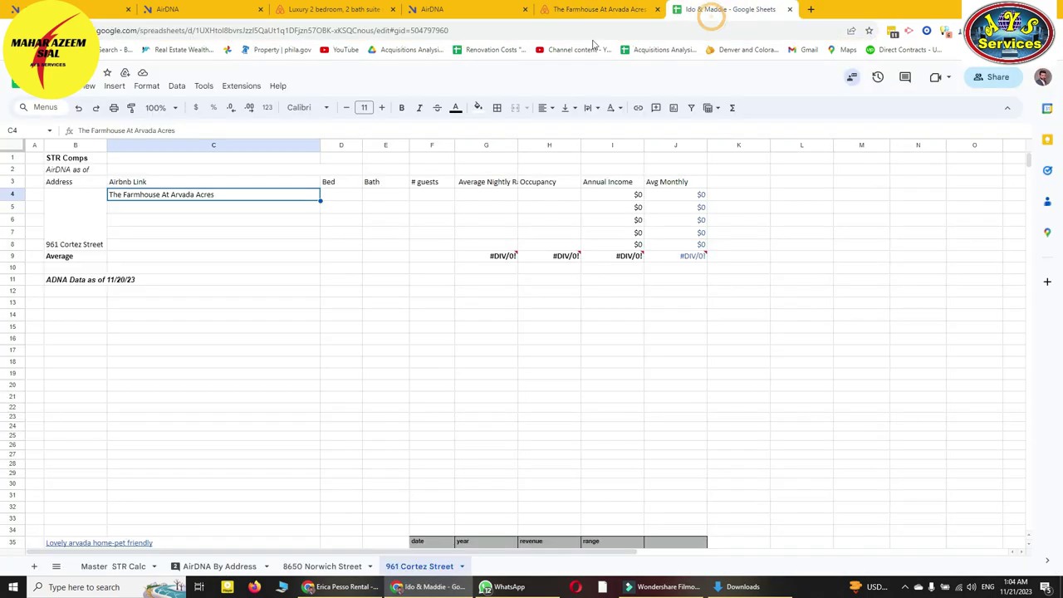
pyautogui.click(264, 199)
pyautogui.hotkey('ctrl', 'k')
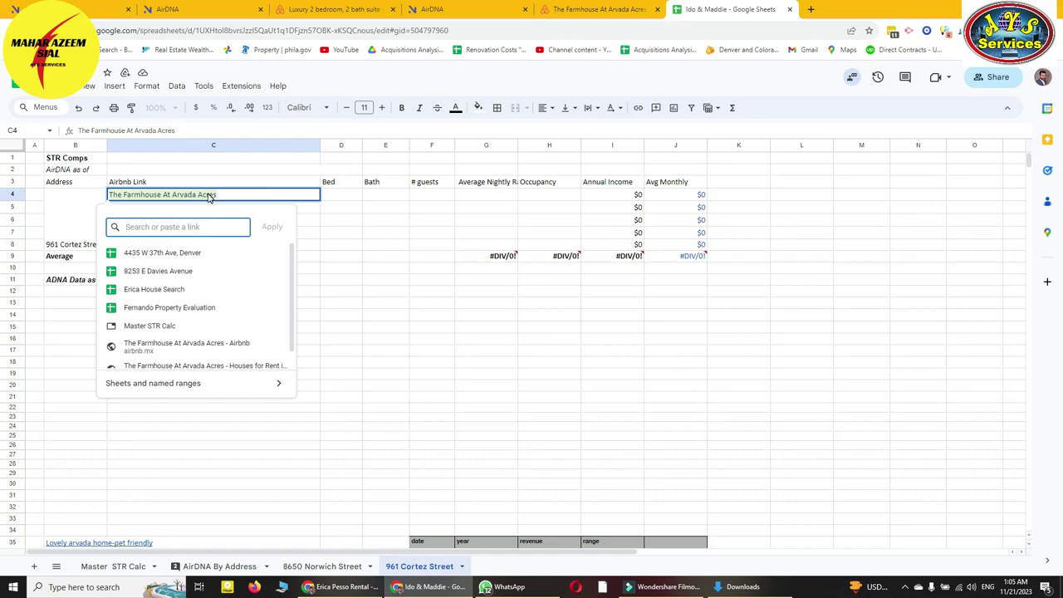
pyautogui.click(172, 229)
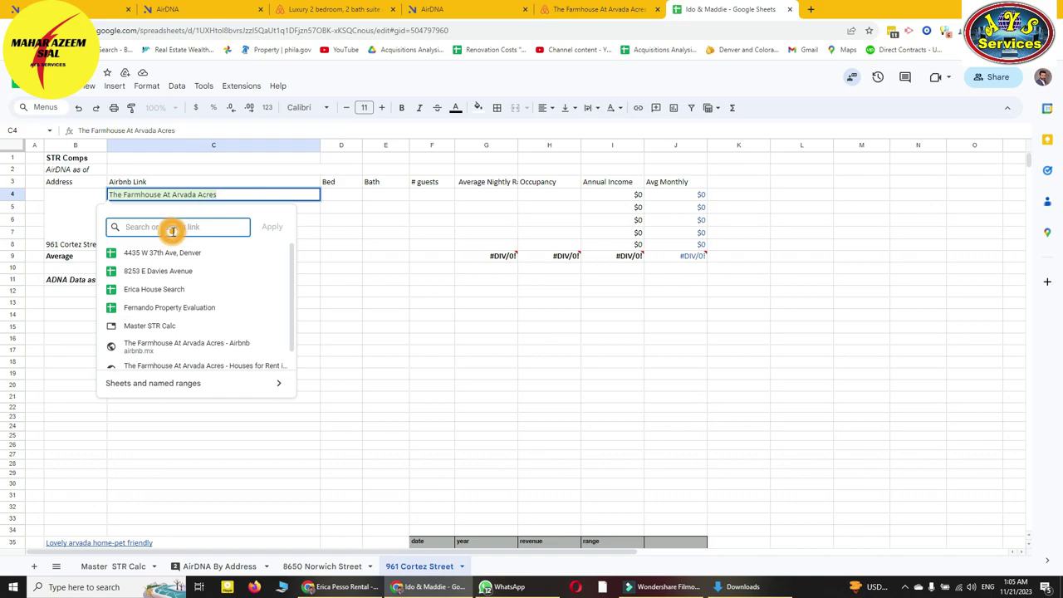
pyautogui.hotkey('ctrl', 'v')
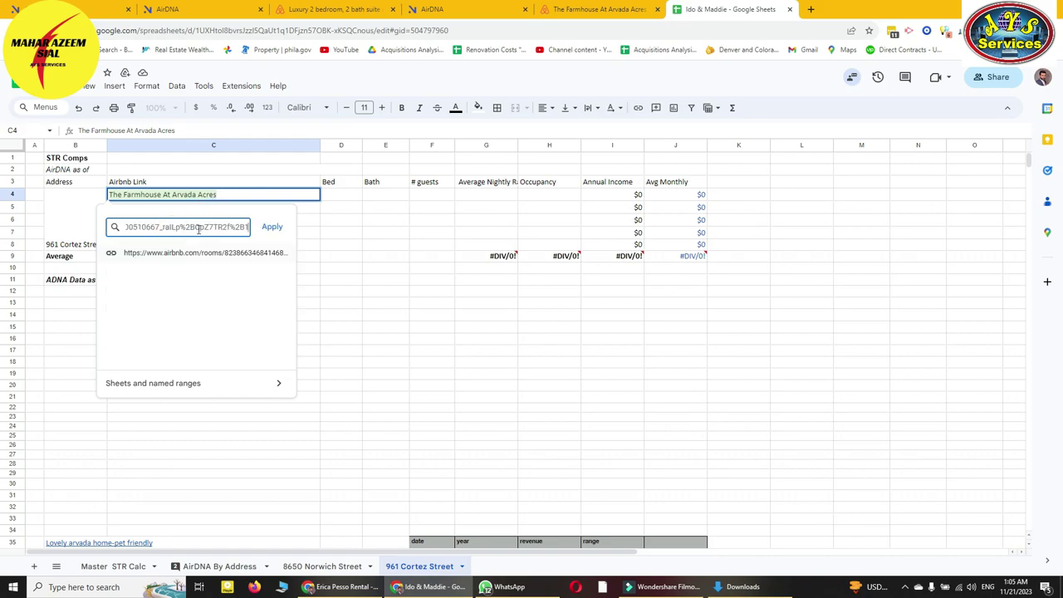
pyautogui.click(272, 226)
pyautogui.click(306, 243)
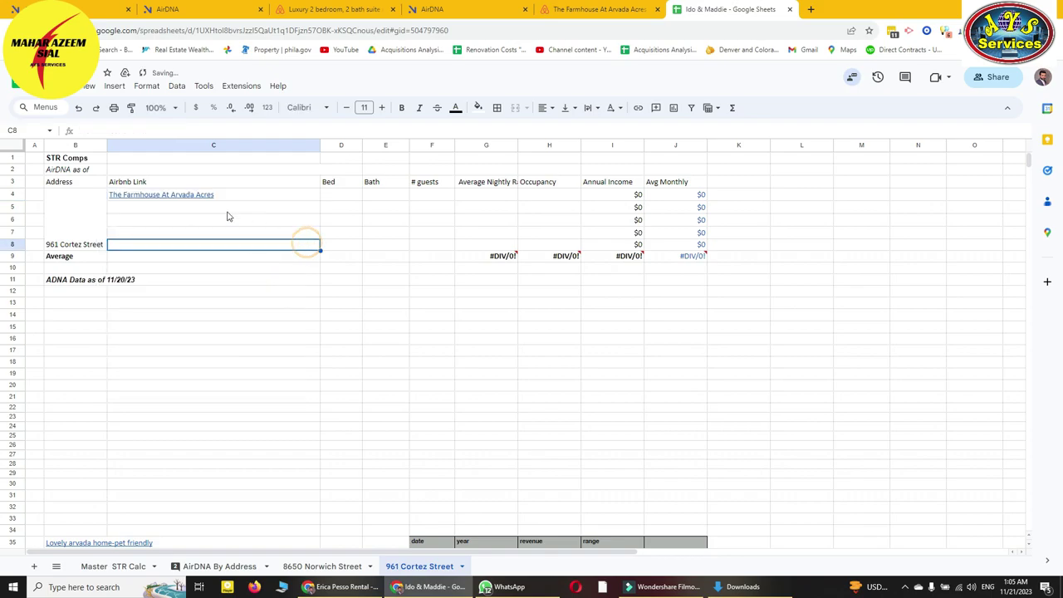
pyautogui.moveTo(186, 197)
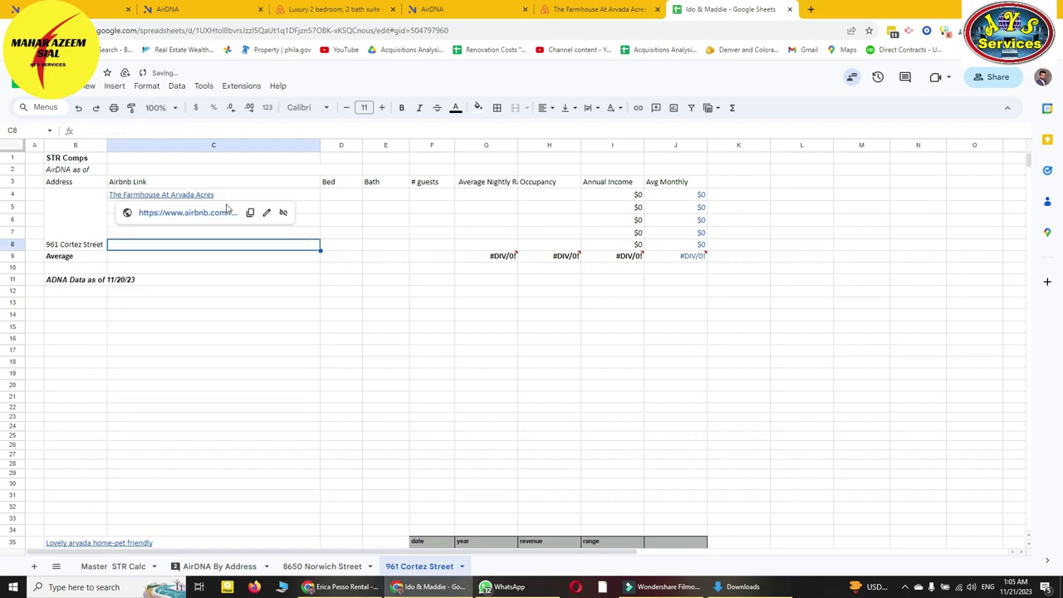
pyautogui.click(314, 206)
pyautogui.rightClick(280, 207)
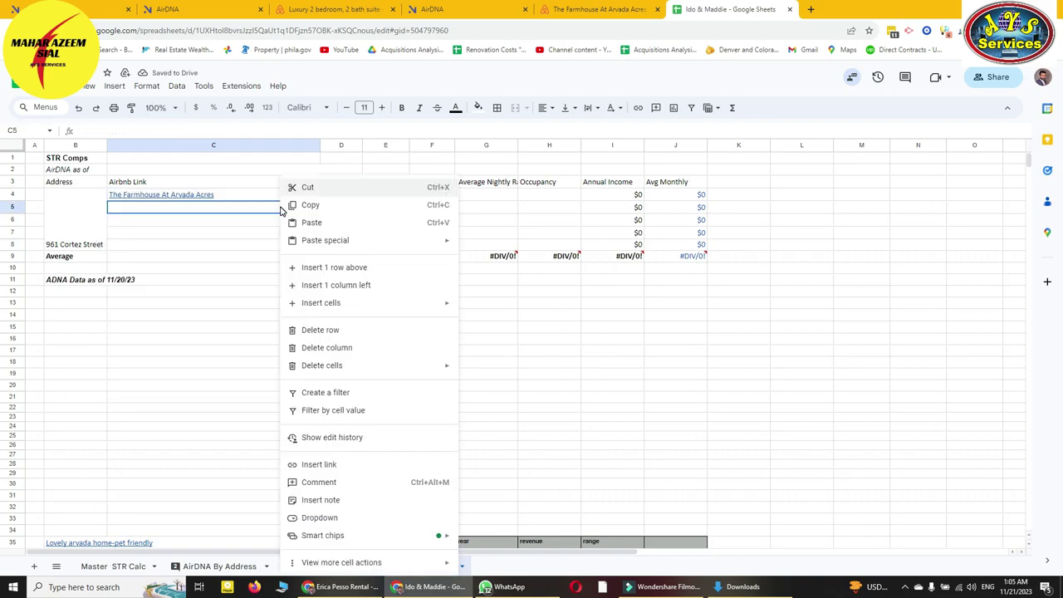
pyautogui.click(345, 472)
pyautogui.click(154, 234)
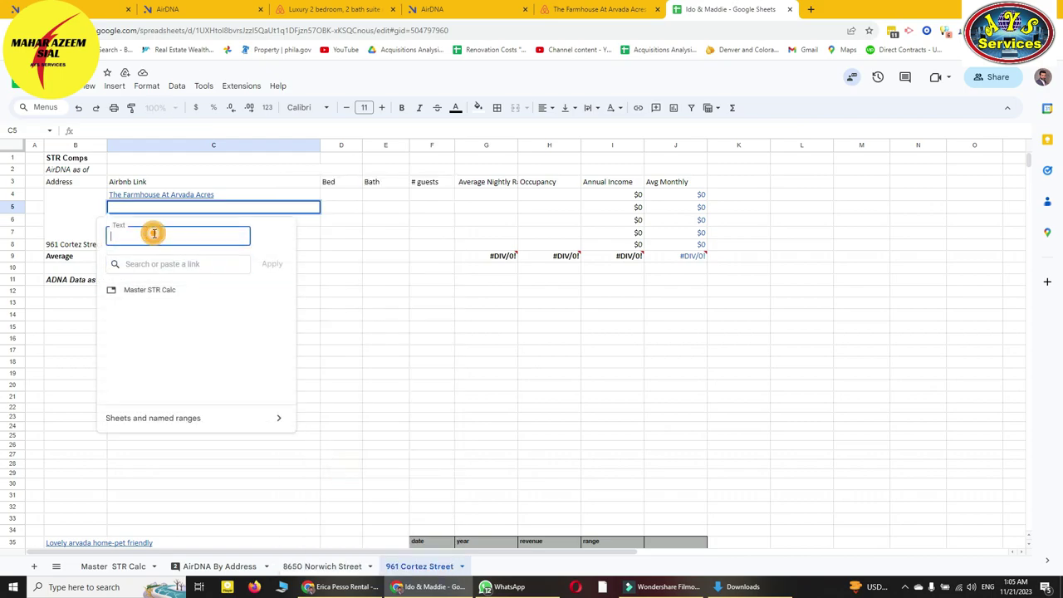
pyautogui.click(163, 265)
pyautogui.click(334, 230)
# Enter the Farmhouse listing's AirDNA details in row 4 of the comps sheet: 2 beds, 2 baths and 8 guests.
pyautogui.click(333, 197)
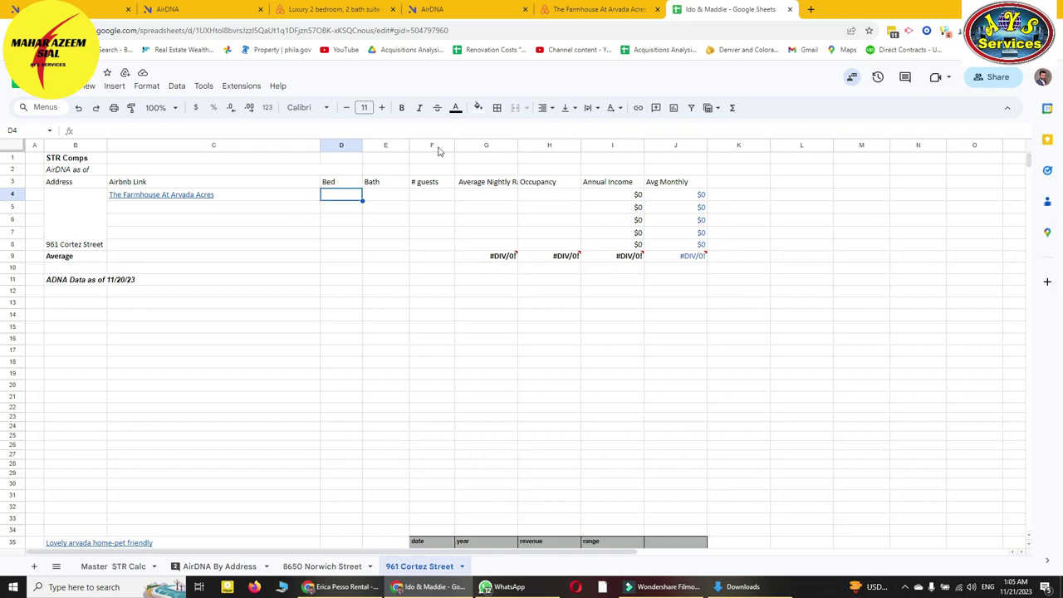
pyautogui.click(581, 11)
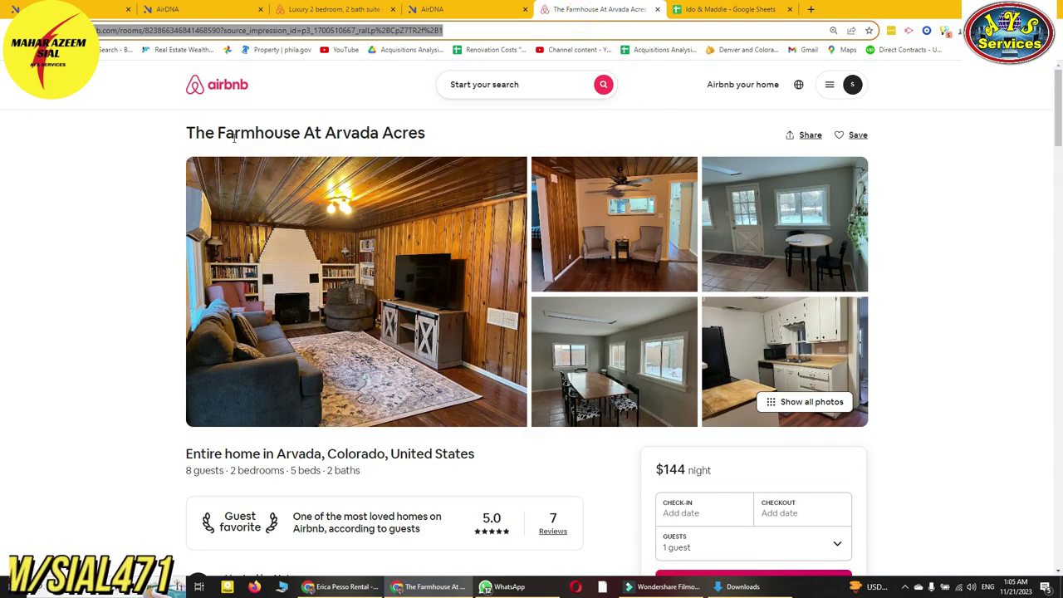
pyautogui.click(448, 10)
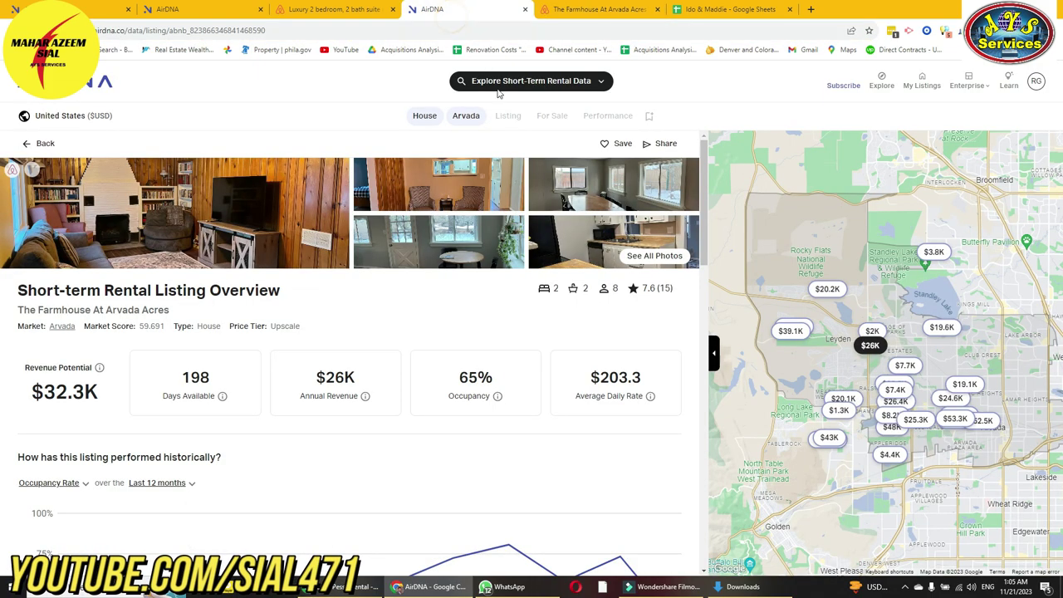
pyautogui.click(702, 10)
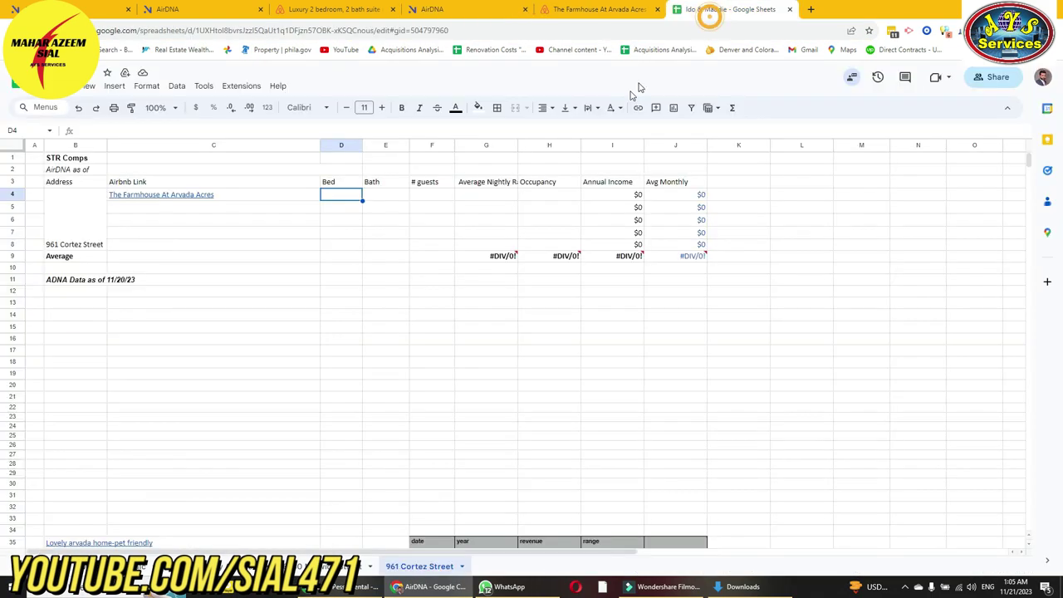
pyautogui.write('2')
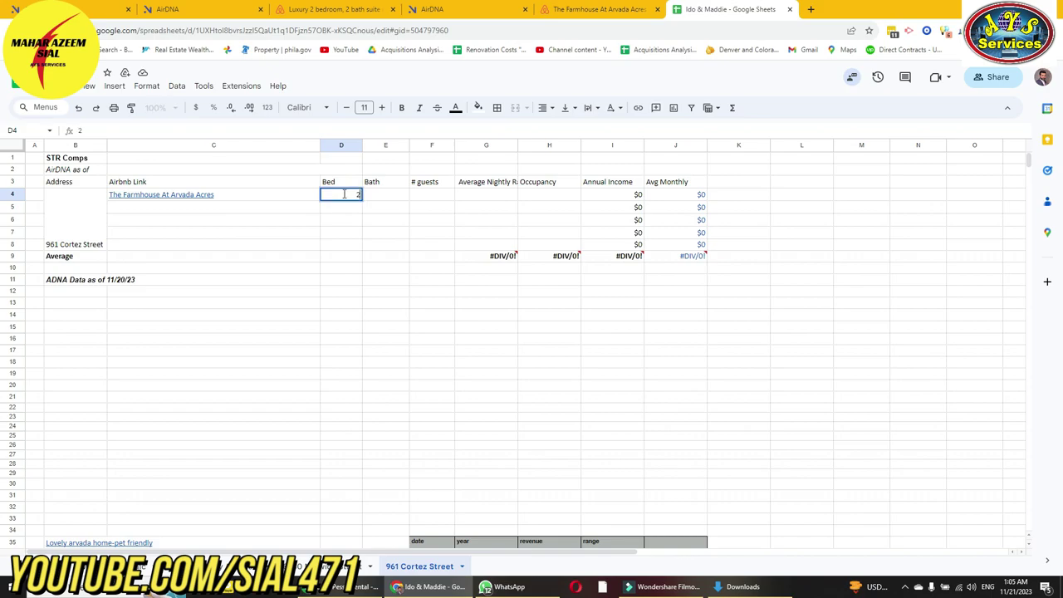
pyautogui.click(384, 197)
pyautogui.write('2')
pyautogui.click(423, 197)
pyautogui.write('/')
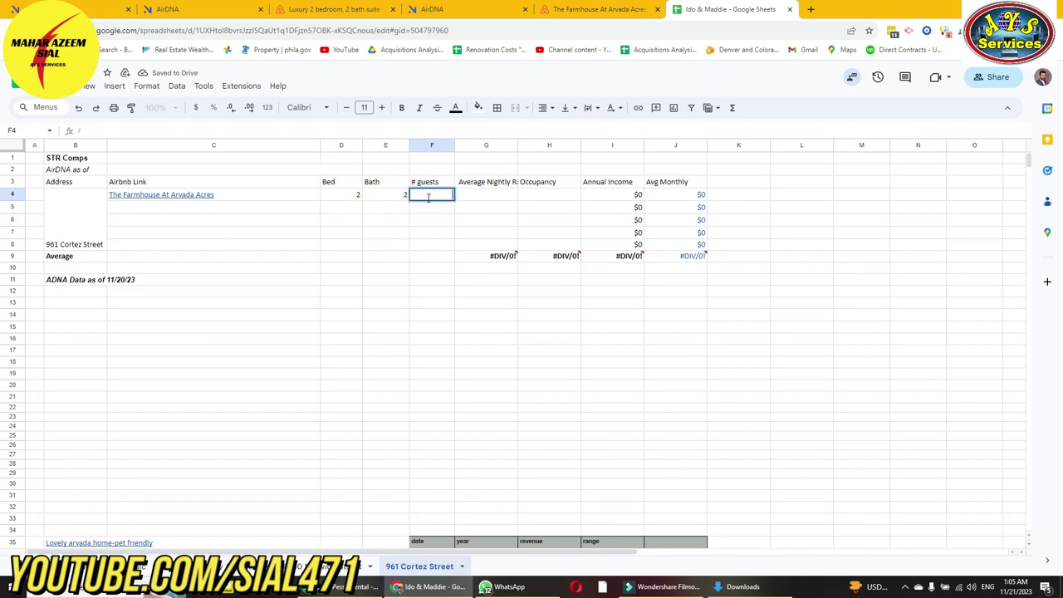
# Look up the Farmhouse's average daily rate on AirDNA and enter 203 as its average nightly rate in cell G4.
pyautogui.click(479, 194)
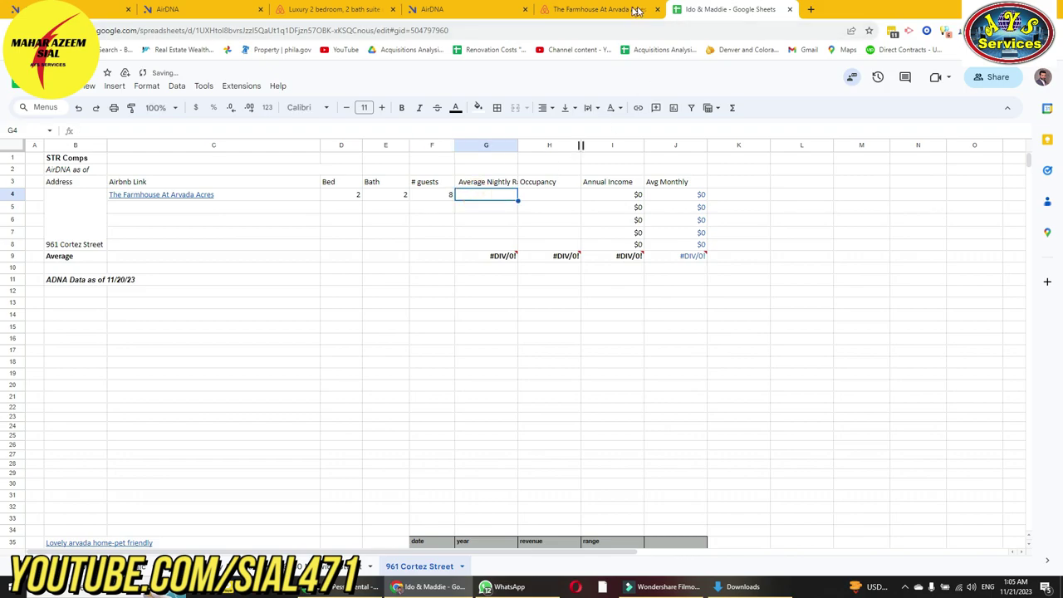
pyautogui.click(477, 10)
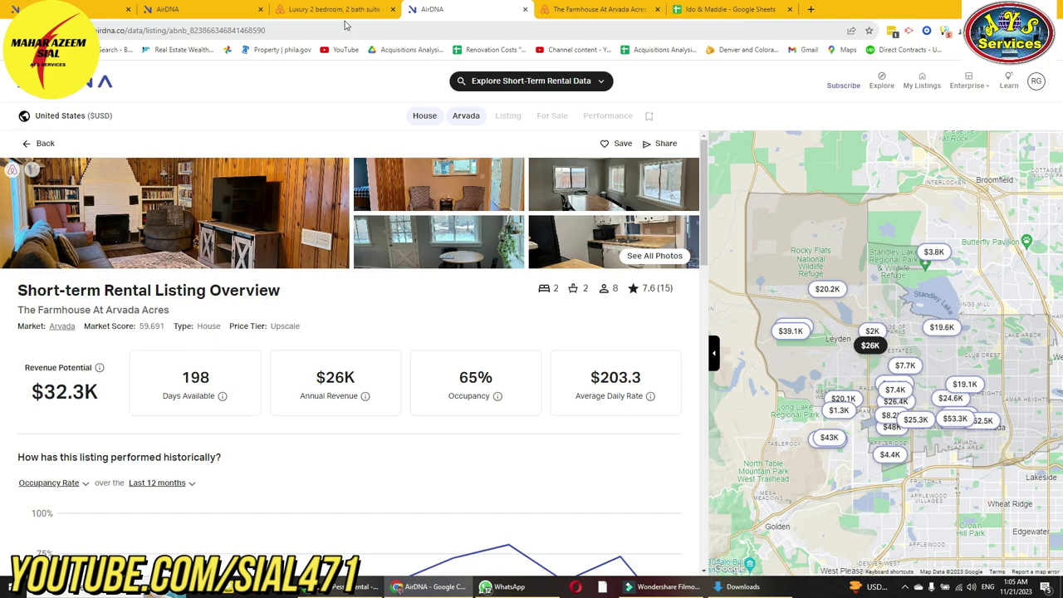
pyautogui.click(716, 11)
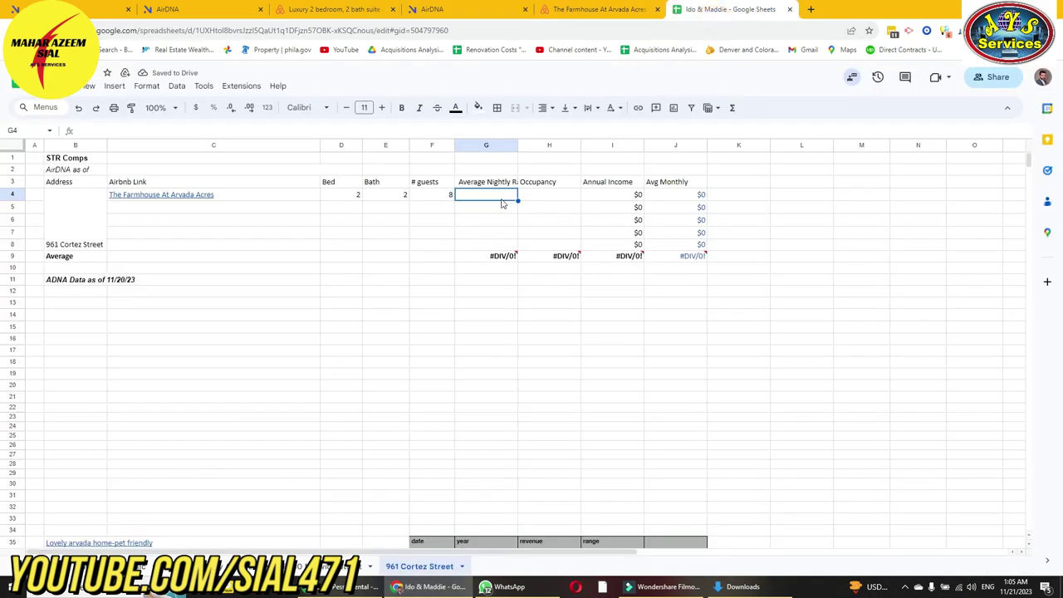
pyautogui.write('2')
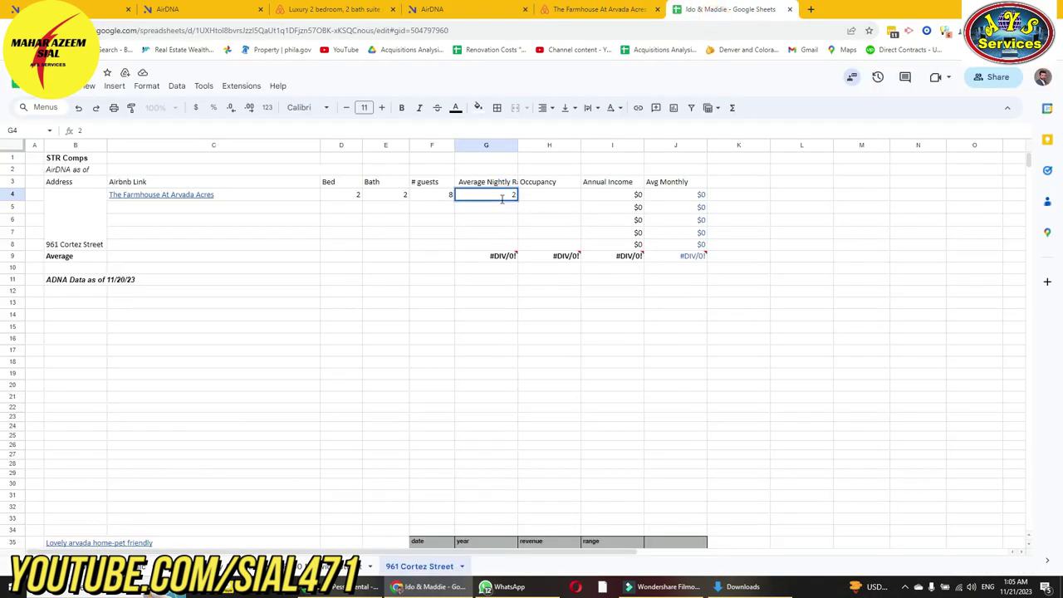
pyautogui.write('03.3')
pyautogui.press('Return')
# Look up the Farmhouse's occupancy on AirDNA and enter 65% in the Occupancy cell H4.
pyautogui.click(444, 9)
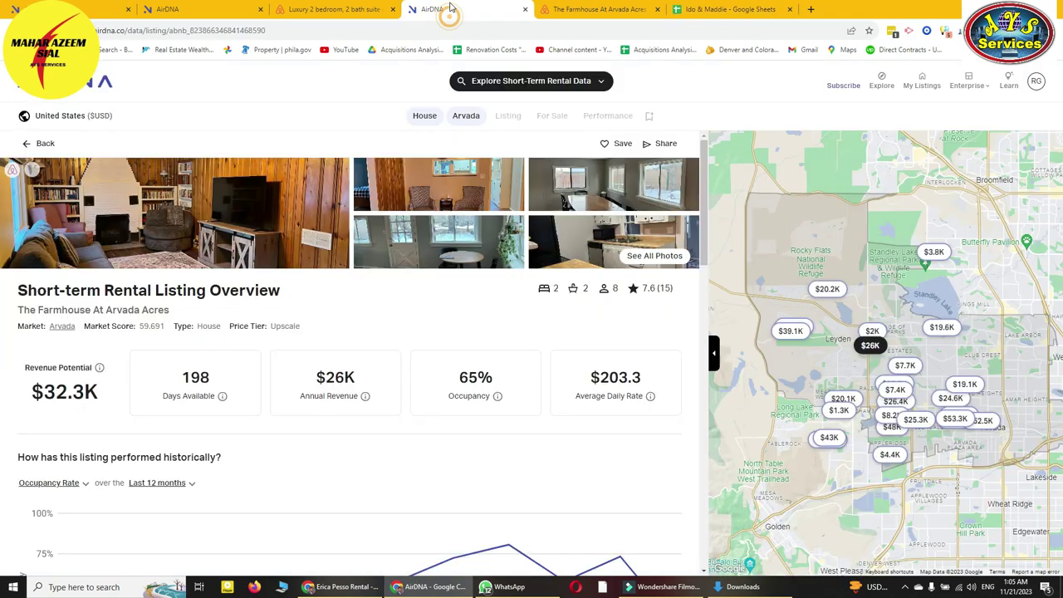
pyautogui.click(722, 9)
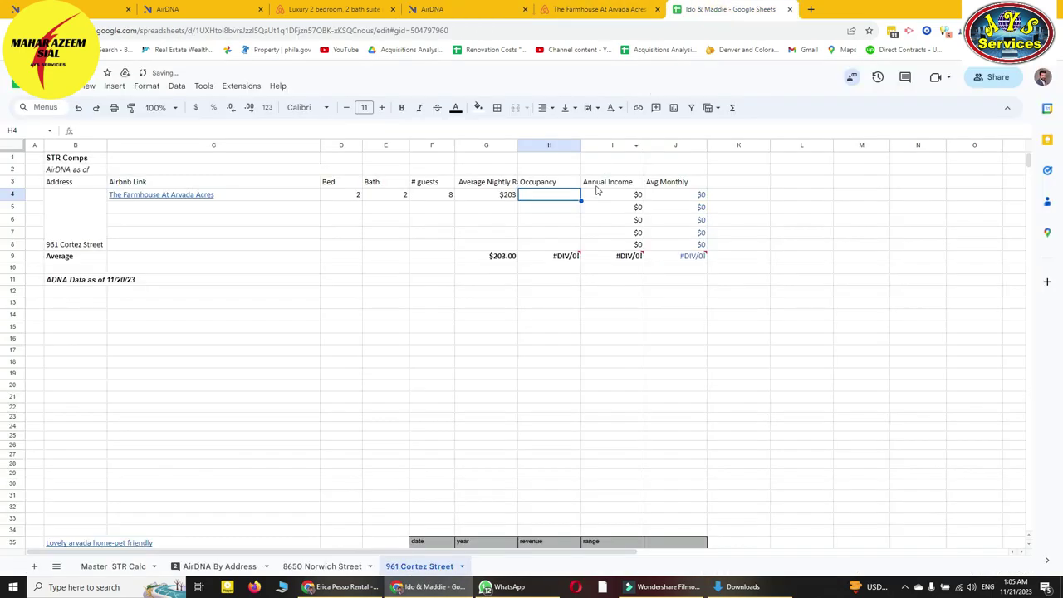
pyautogui.click(572, 194)
pyautogui.write('65')
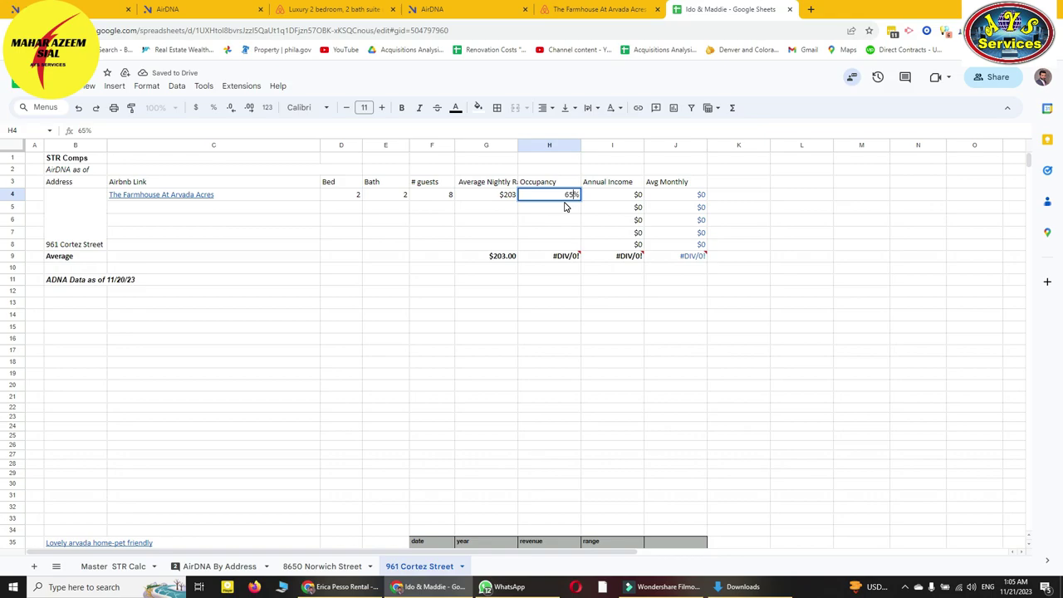
# Complete the 65% occupancy entry for the Farmhouse in cell H4.
pyautogui.write('5')
pyautogui.click(469, 207)
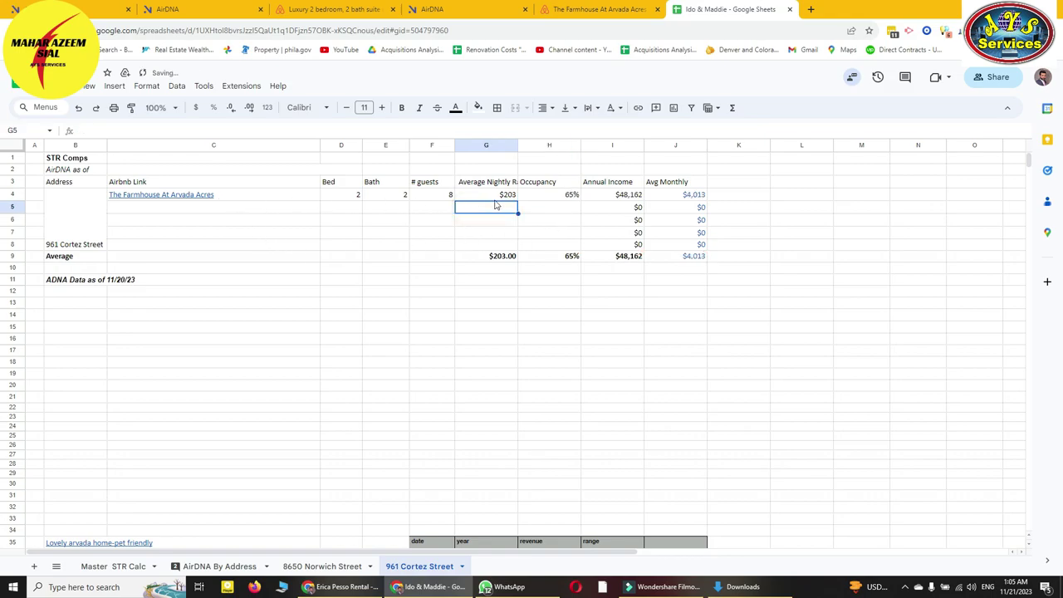
pyautogui.moveTo(192, 216); pyautogui.dragTo(204, 247)
pyautogui.click(196, 240)
pyautogui.click(197, 213)
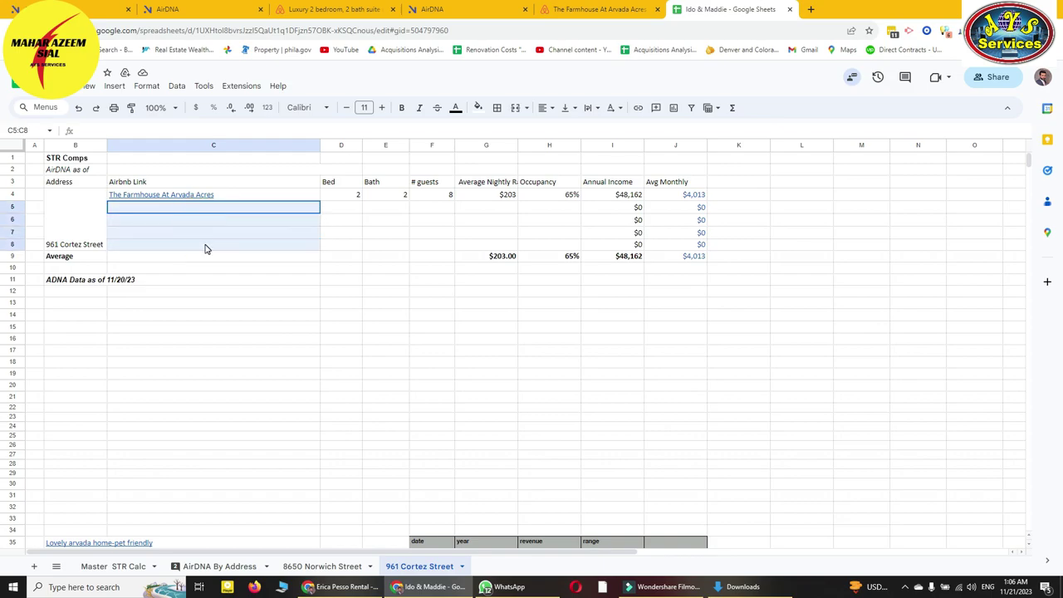
pyautogui.click(188, 214)
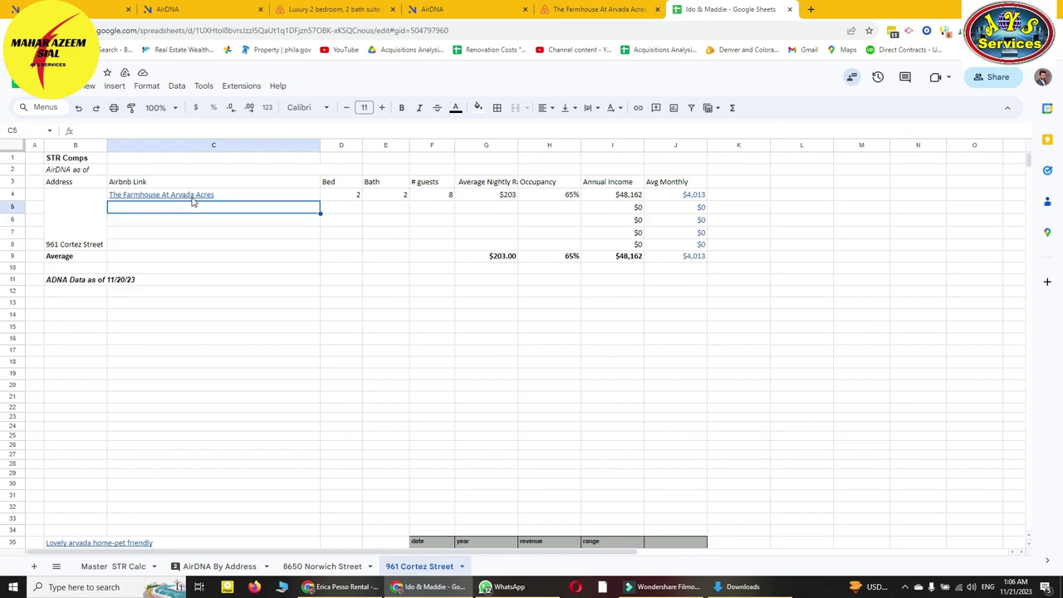
pyautogui.click(352, 212)
pyautogui.click(380, 212)
pyautogui.click(448, 214)
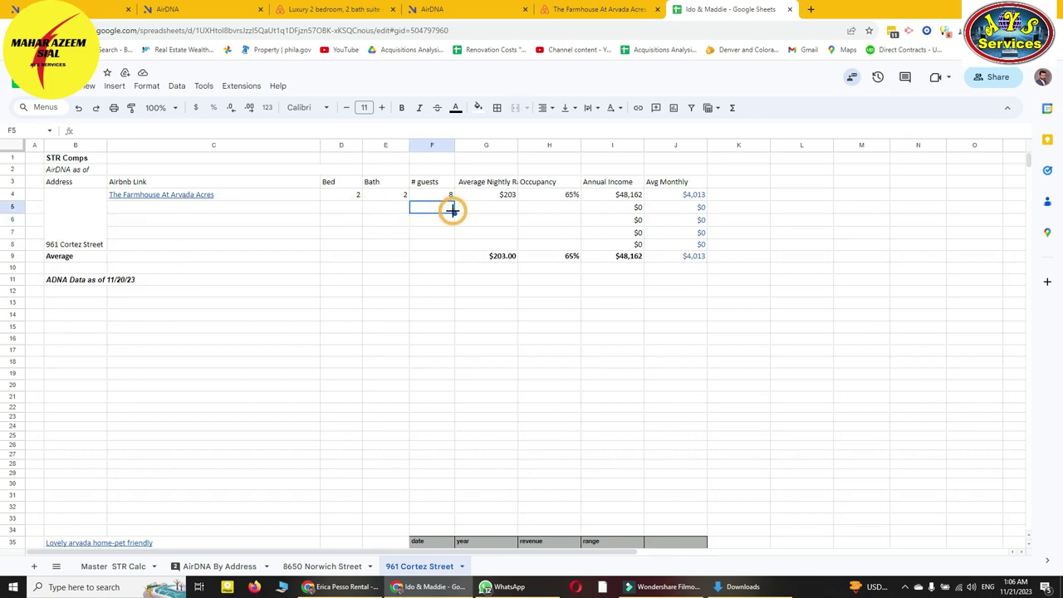
pyautogui.click(504, 209)
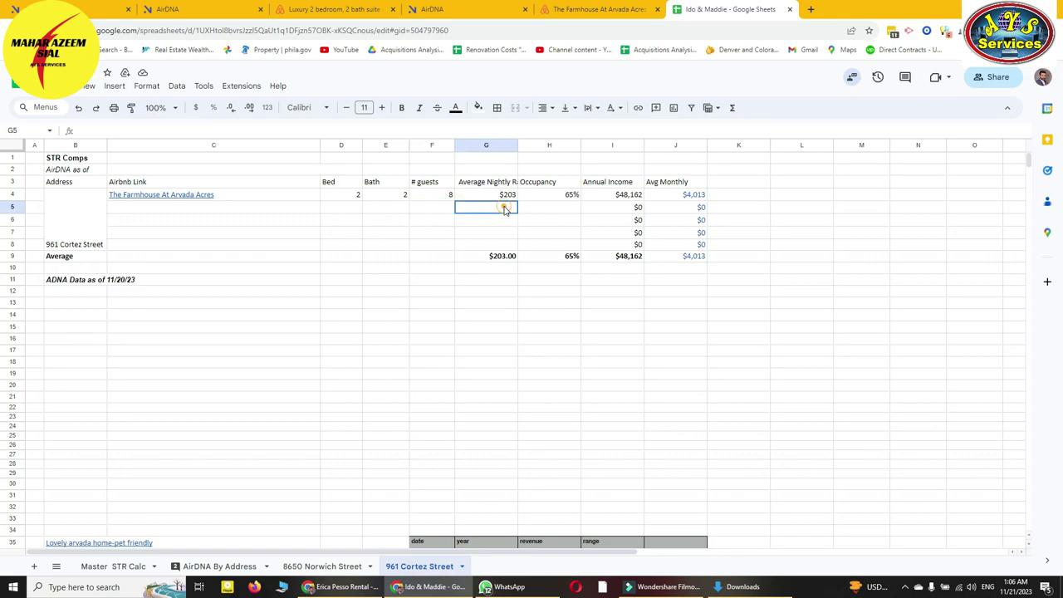
pyautogui.click(557, 210)
pyautogui.click(87, 292)
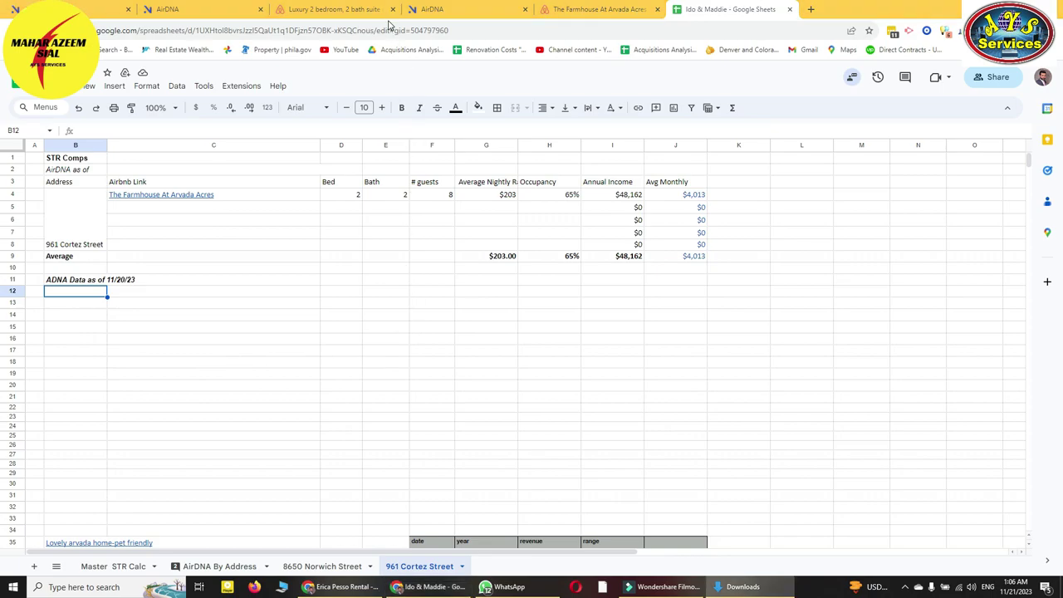
# Copy Screenshot_27.png, the Farmhouse's AirDNA card, from the Downloads folder and paste it into the comps sheet at cell B36.
pyautogui.click(742, 586)
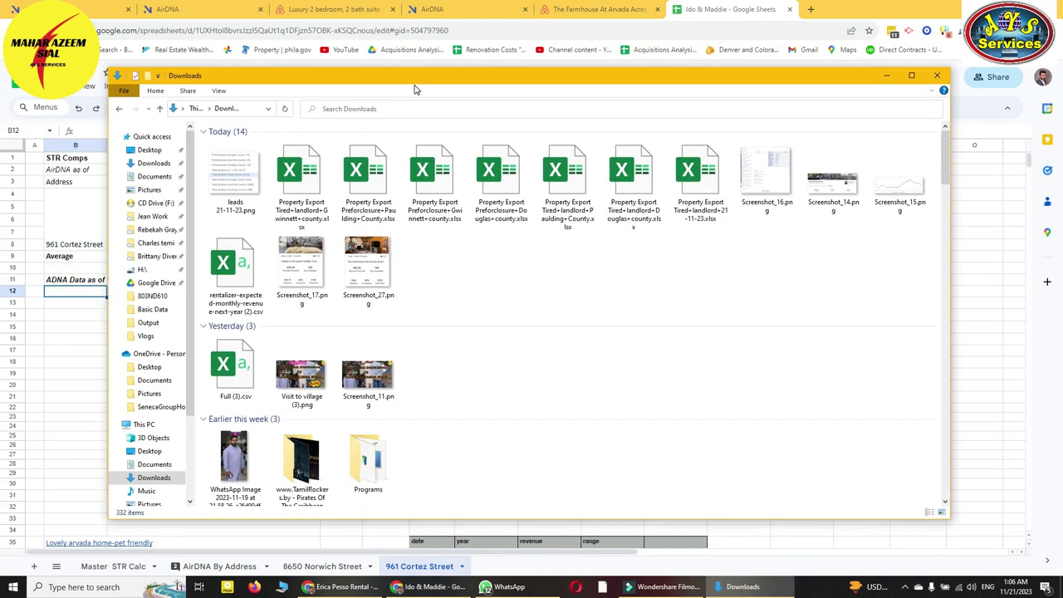
pyautogui.doubleClick(417, 83)
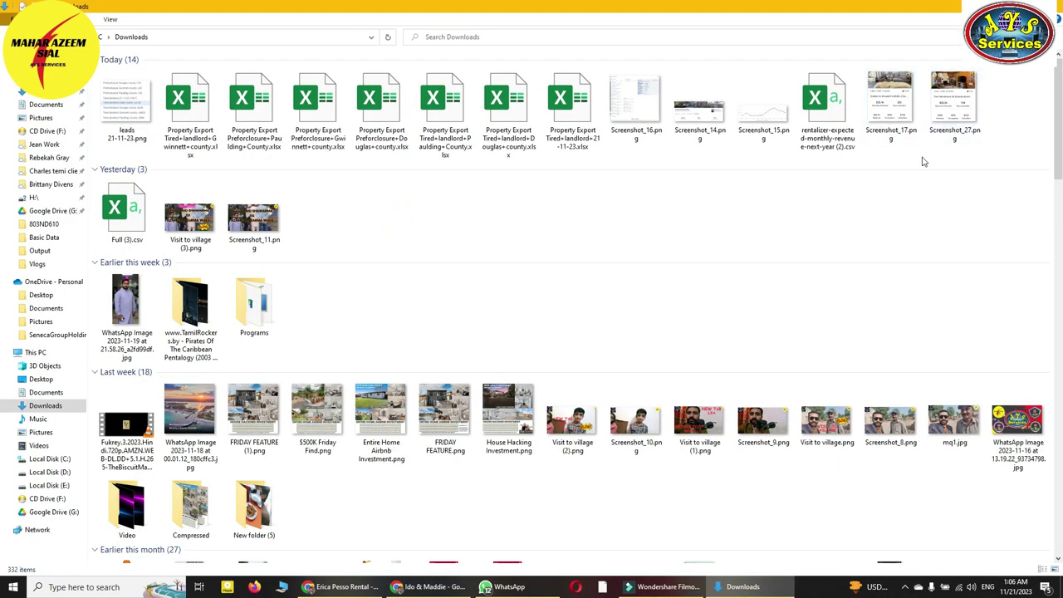
pyautogui.click(943, 123)
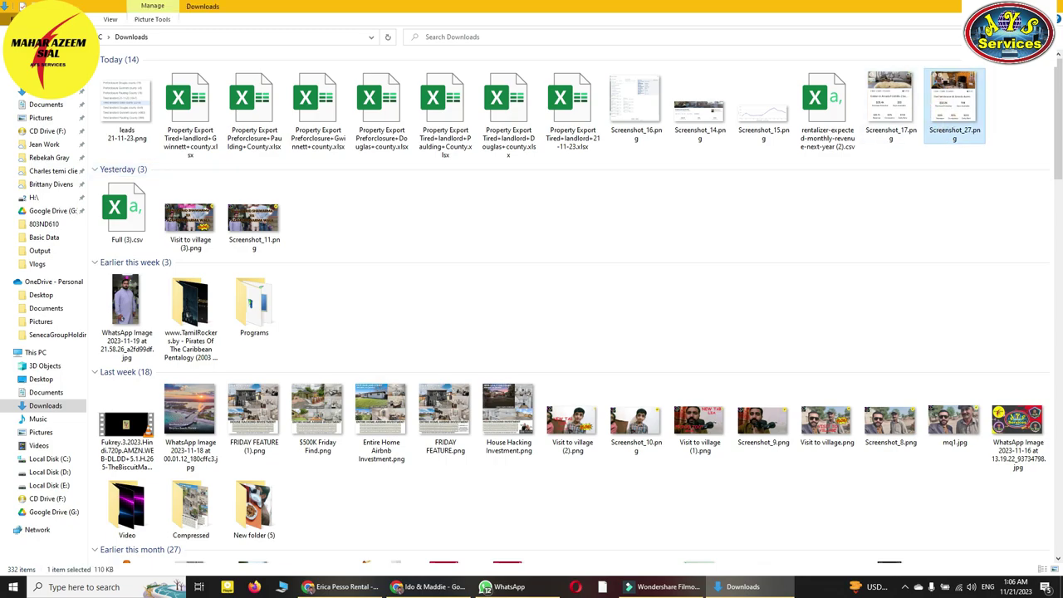
pyautogui.hotkey('alt', 'Tab')
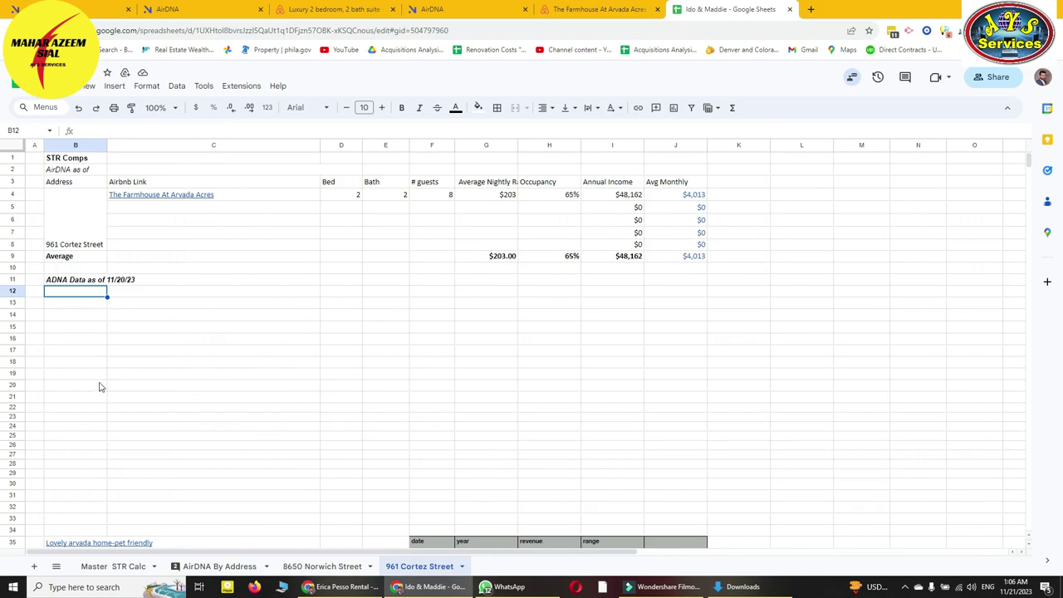
pyautogui.scroll(-5, 128, 429)
pyautogui.click(58, 319)
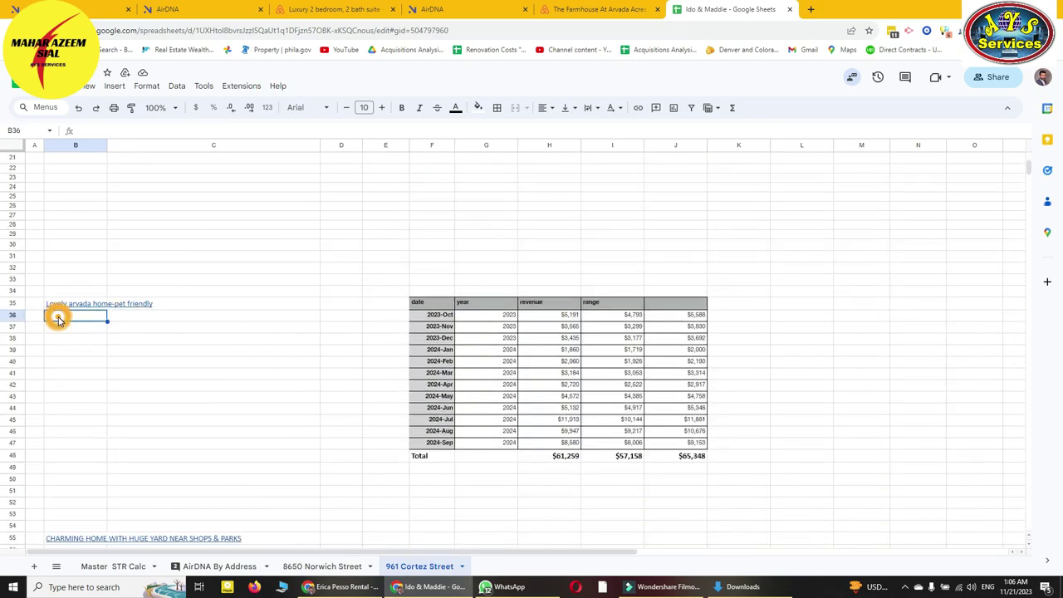
pyautogui.hotkey('ctrl', 'v')
pyautogui.click(231, 443)
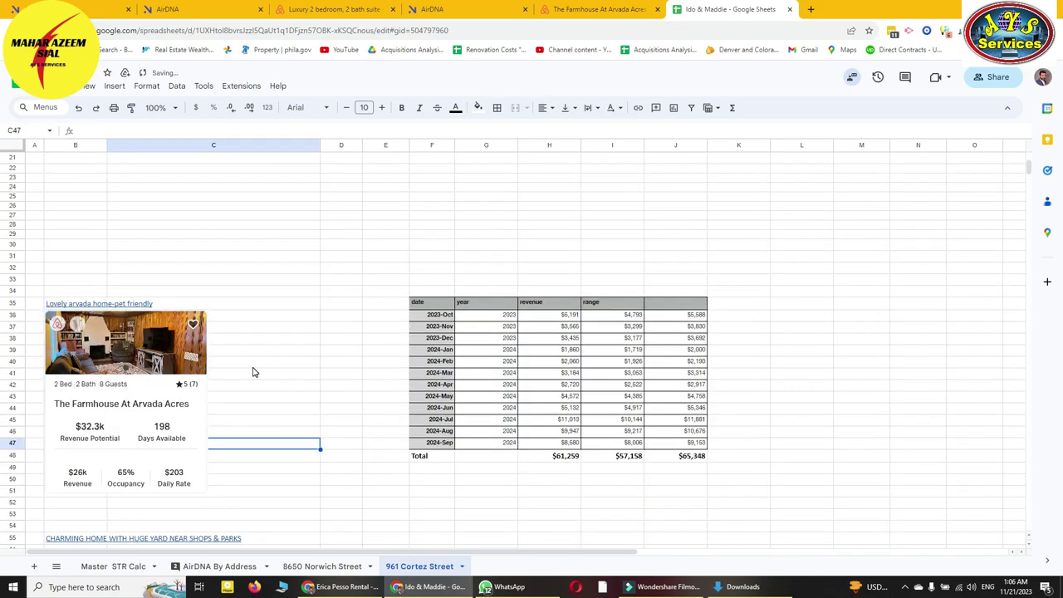
# Copy the linked Farmhouse title from cell C4 and paste it over the old listing title in cell B35.
pyautogui.scroll(5, 182, 390)
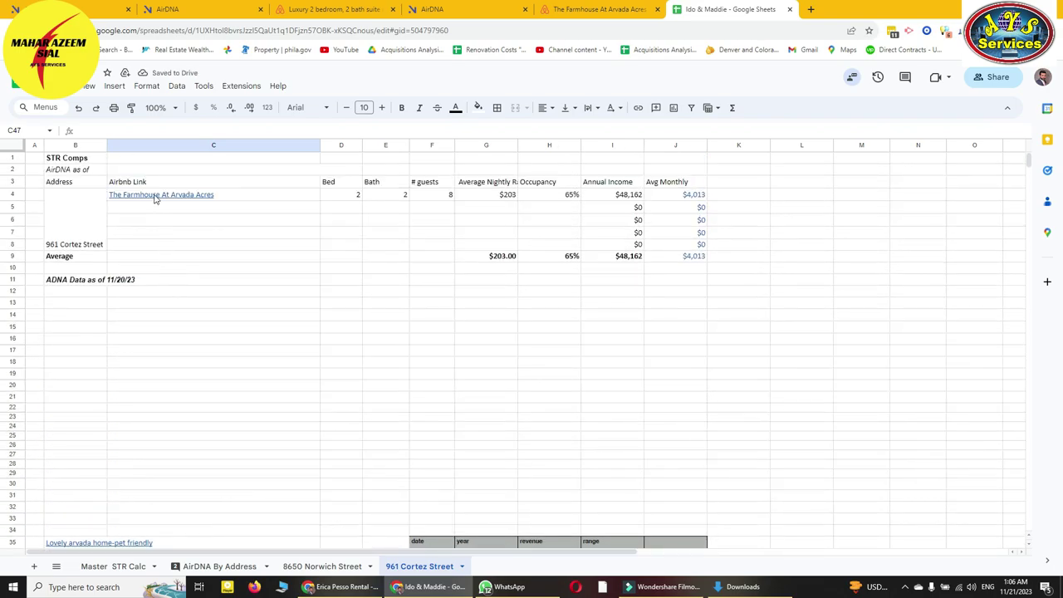
pyautogui.click(155, 199)
pyautogui.hotkey('ctrl', 'c')
pyautogui.scroll(-5, 136, 347)
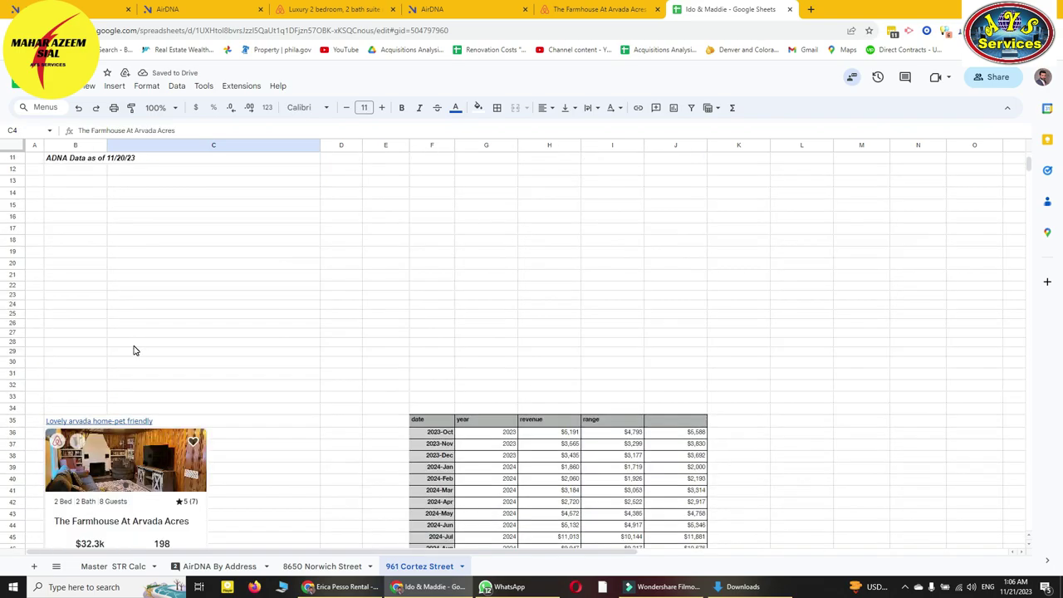
pyautogui.click(73, 361)
pyautogui.hotkey('ctrl', 'v')
pyautogui.click(243, 363)
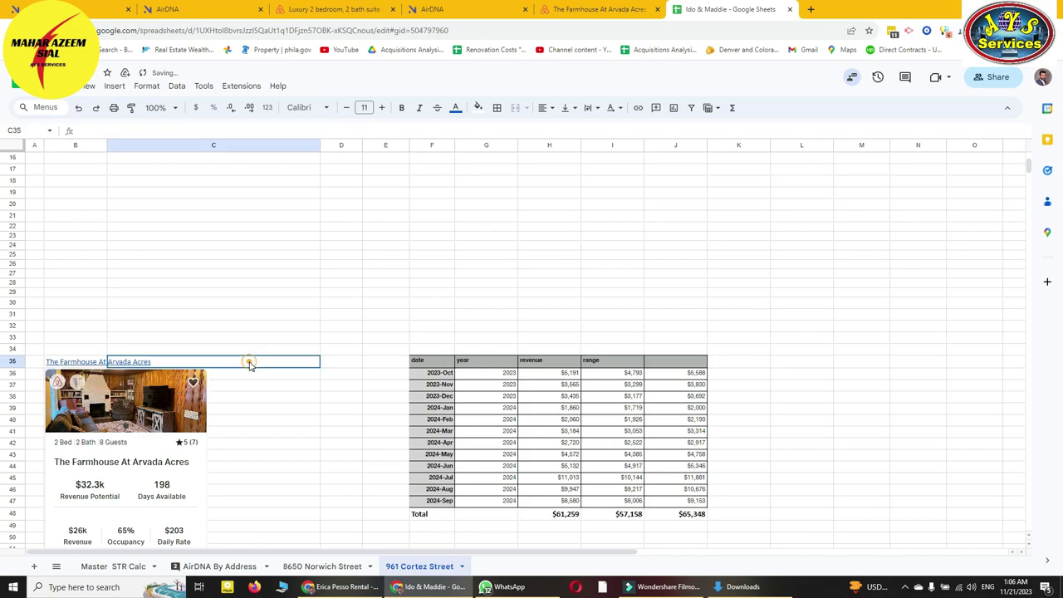
pyautogui.scroll(-2, 133, 404)
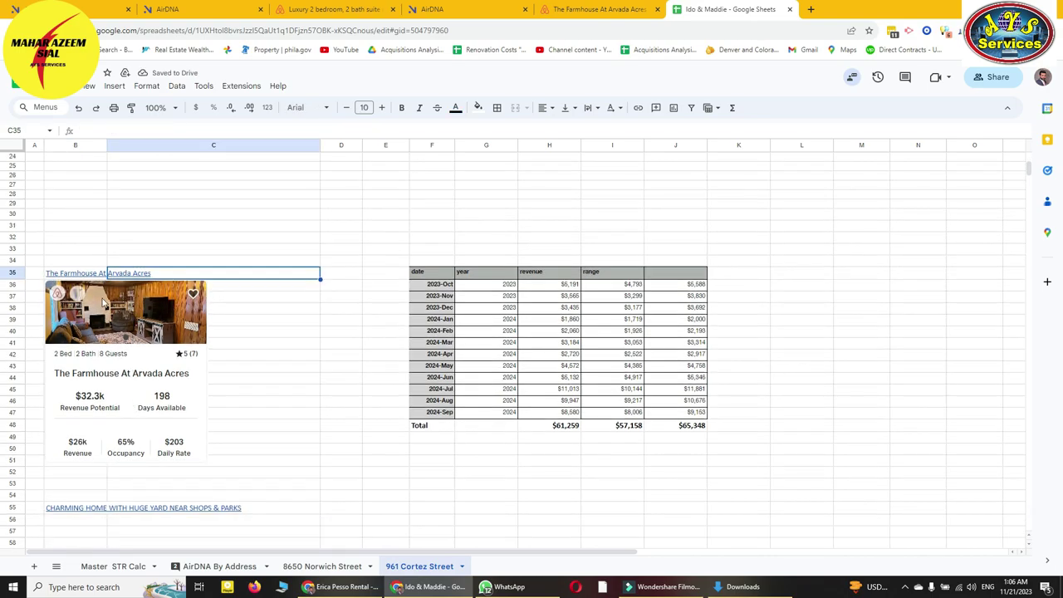
pyautogui.scroll(-2, 99, 399)
pyautogui.scroll(-2, 71, 419)
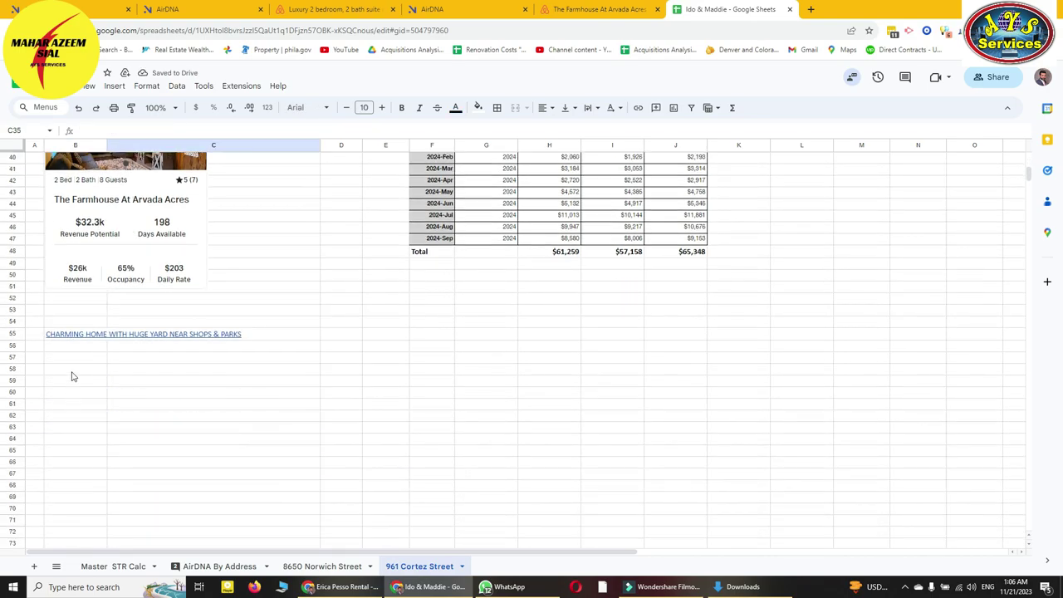
pyautogui.click(74, 350)
pyautogui.hotkey('ctrl', 'v')
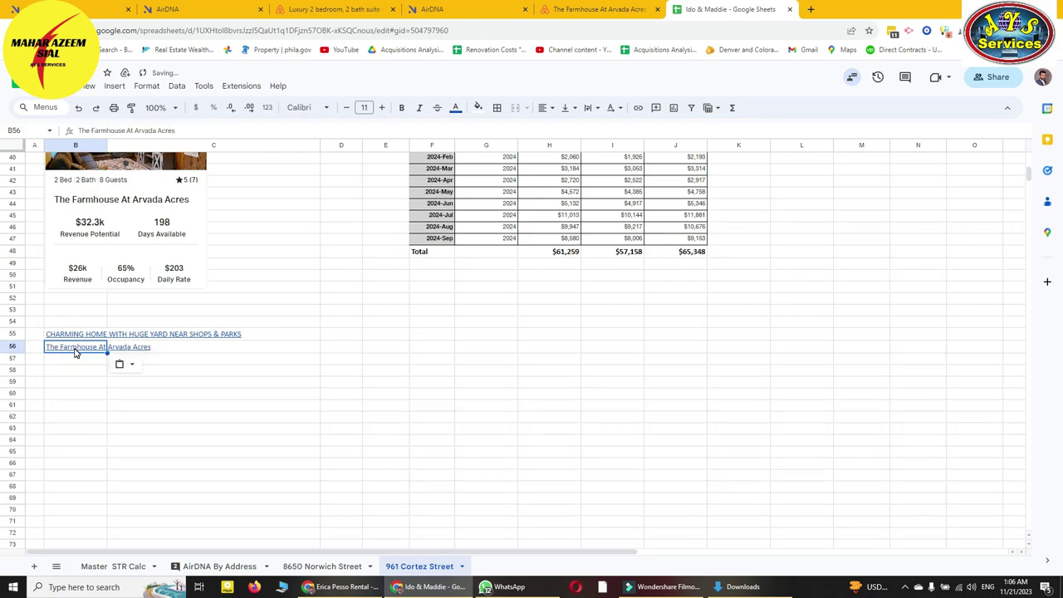
pyautogui.hotkey('ctrl', 'z')
pyautogui.press('Down')
pyautogui.press('Down')
pyautogui.press('Down')
pyautogui.press('Down')
pyautogui.click(84, 350)
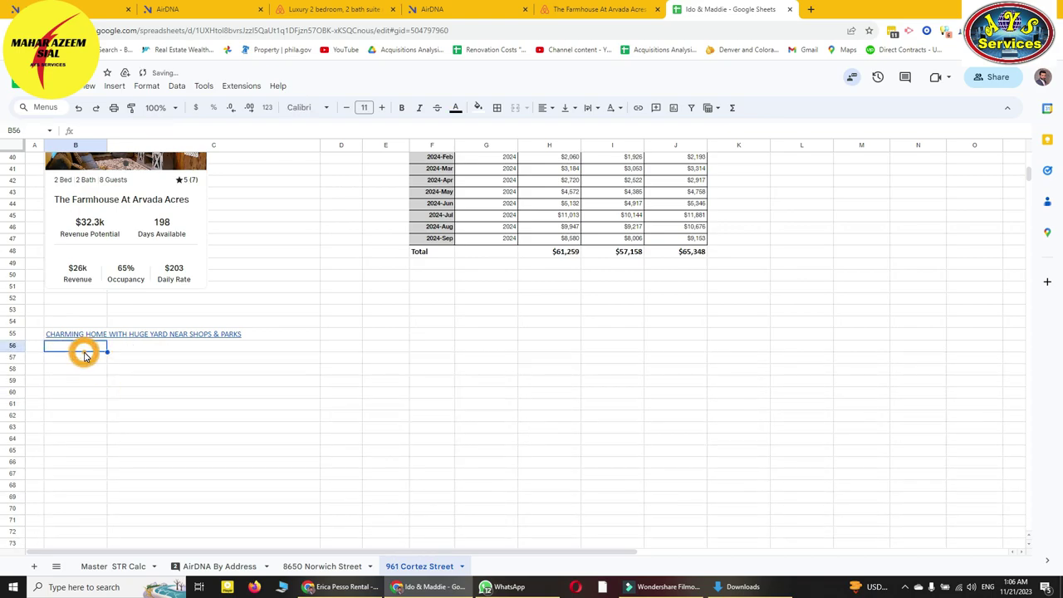
# Copy Screenshot_14.png, the property earning potential image, from the Downloads folder and paste it into the comps sheet at cell B12.
pyautogui.scroll(2, 119, 360)
pyautogui.scroll(4, 137, 472)
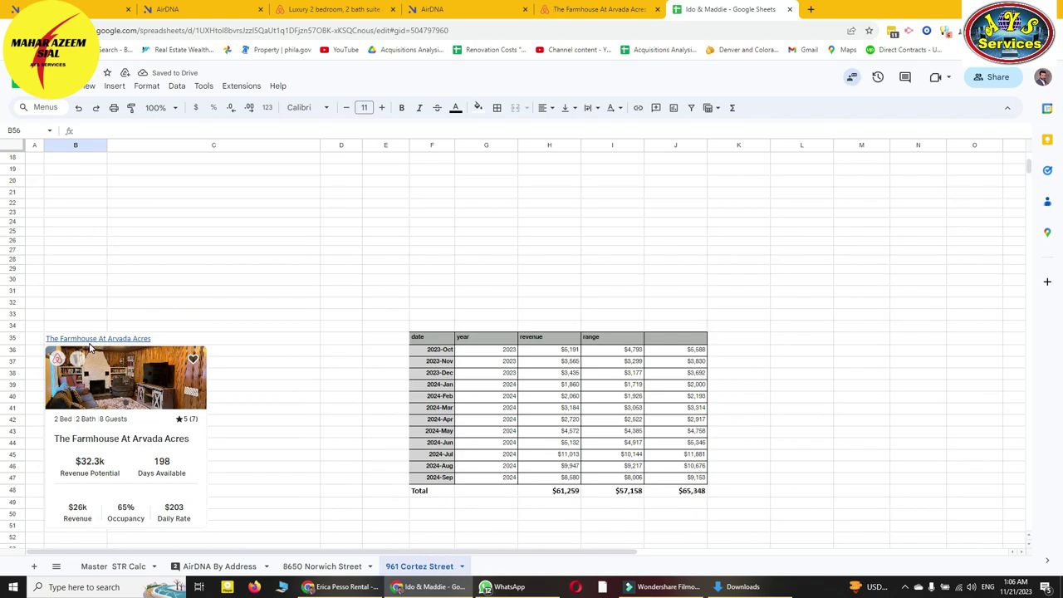
pyautogui.scroll(5, 114, 363)
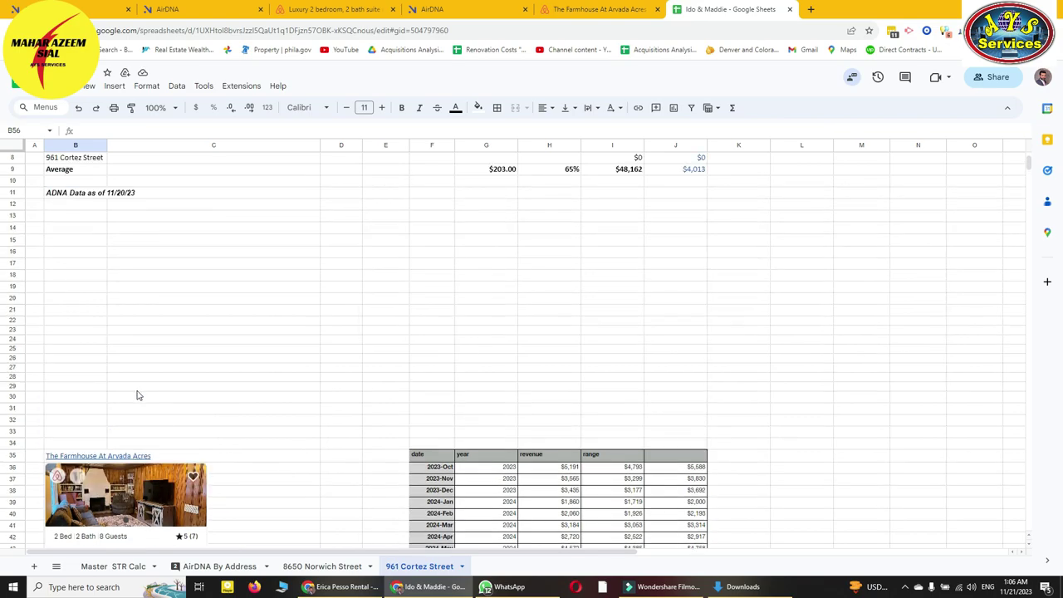
pyautogui.click(66, 289)
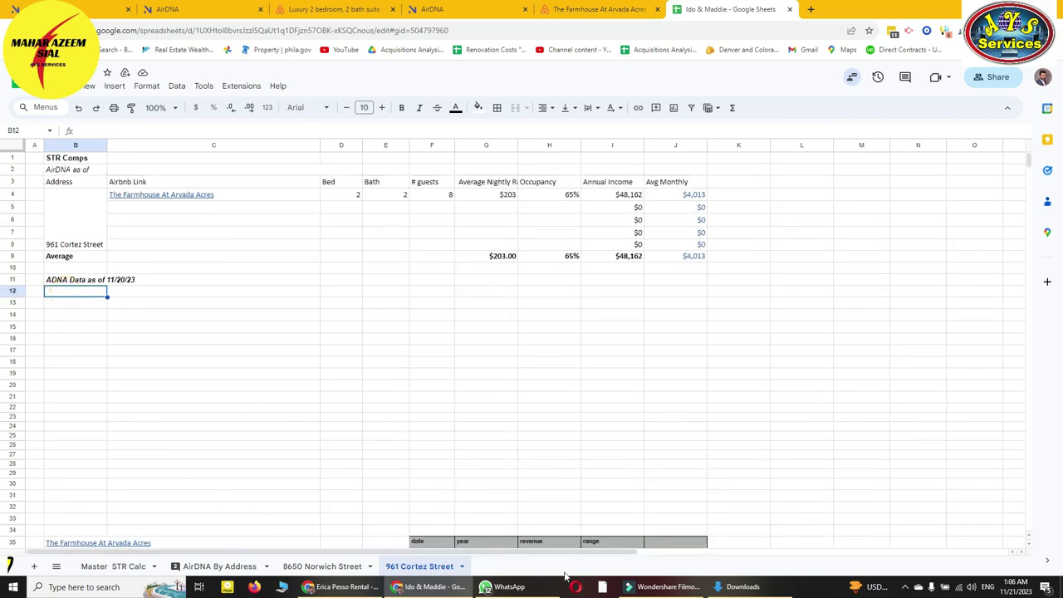
pyautogui.click(742, 586)
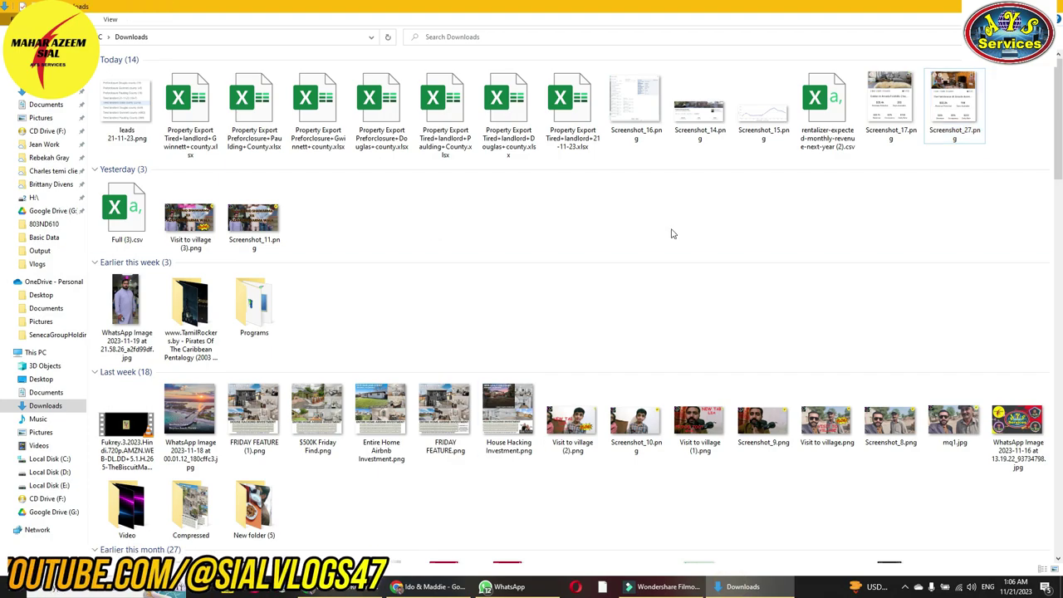
pyautogui.click(701, 133)
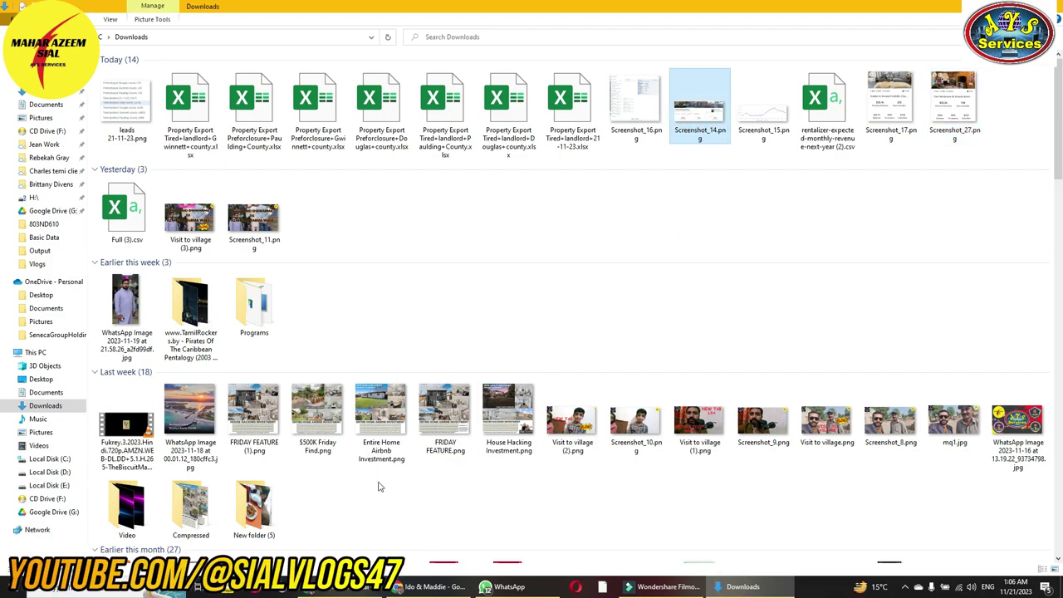
pyautogui.click(429, 586)
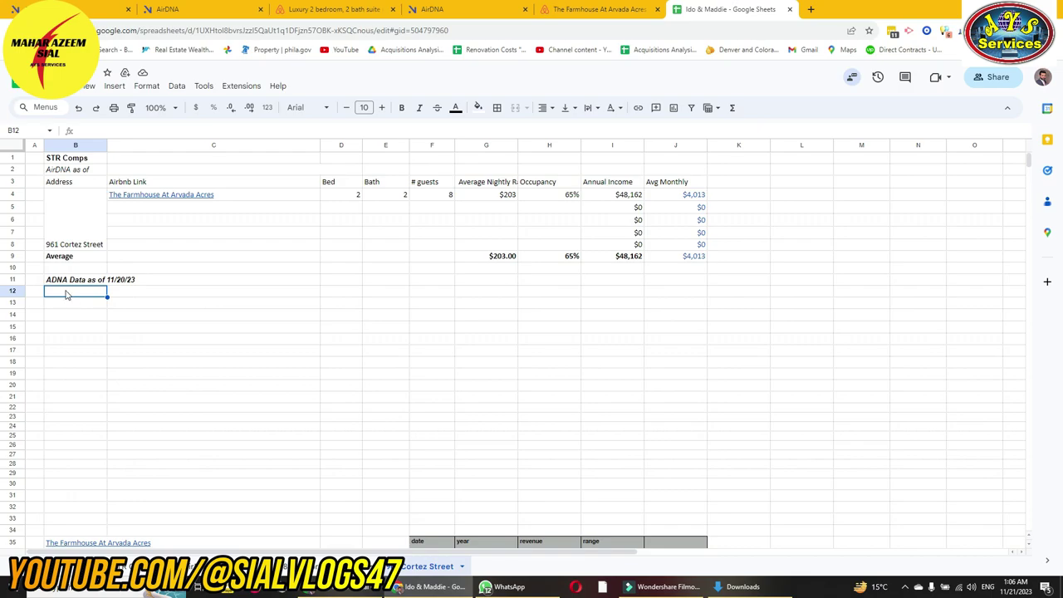
pyautogui.hotkey('ctrl', 'v')
# Resize the property earning potential image to span columns B to E and end above row 35.
pyautogui.scroll(-2, 609, 430)
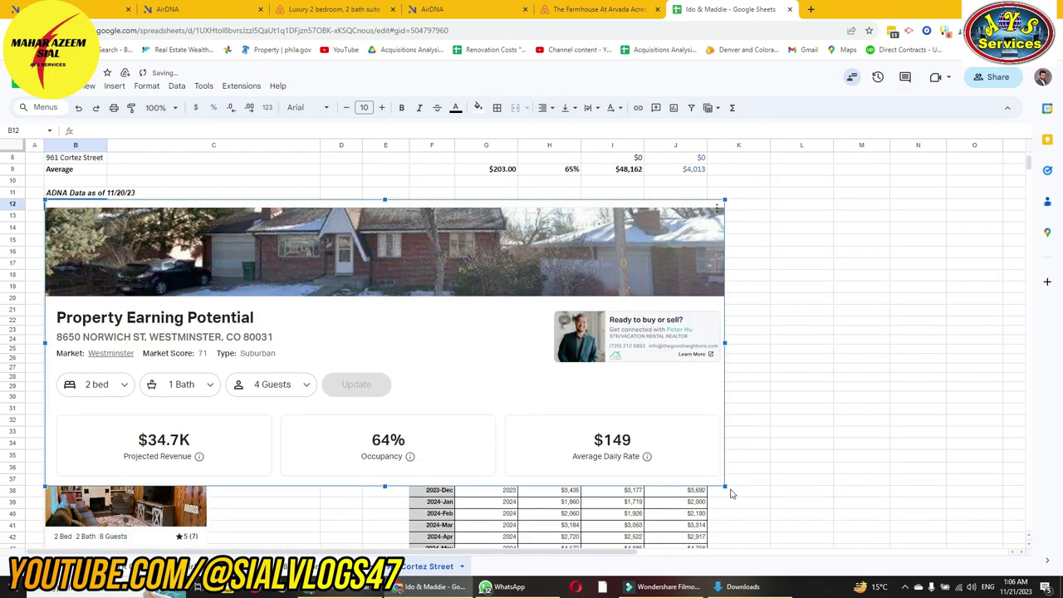
pyautogui.moveTo(722, 485); pyautogui.dragTo(529, 446)
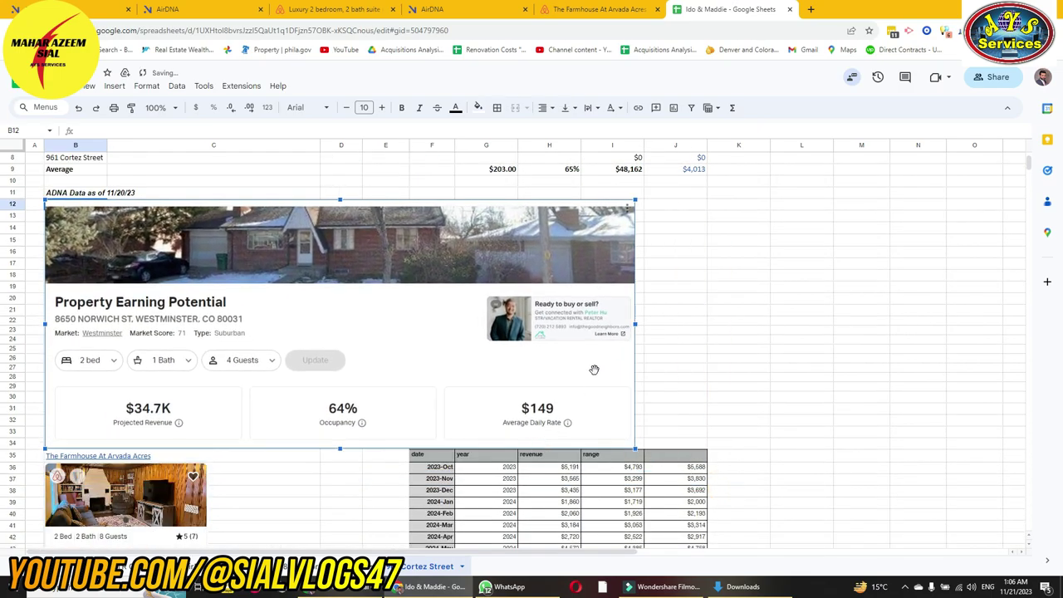
pyautogui.moveTo(636, 325); pyautogui.dragTo(407, 335)
pyautogui.click(430, 340)
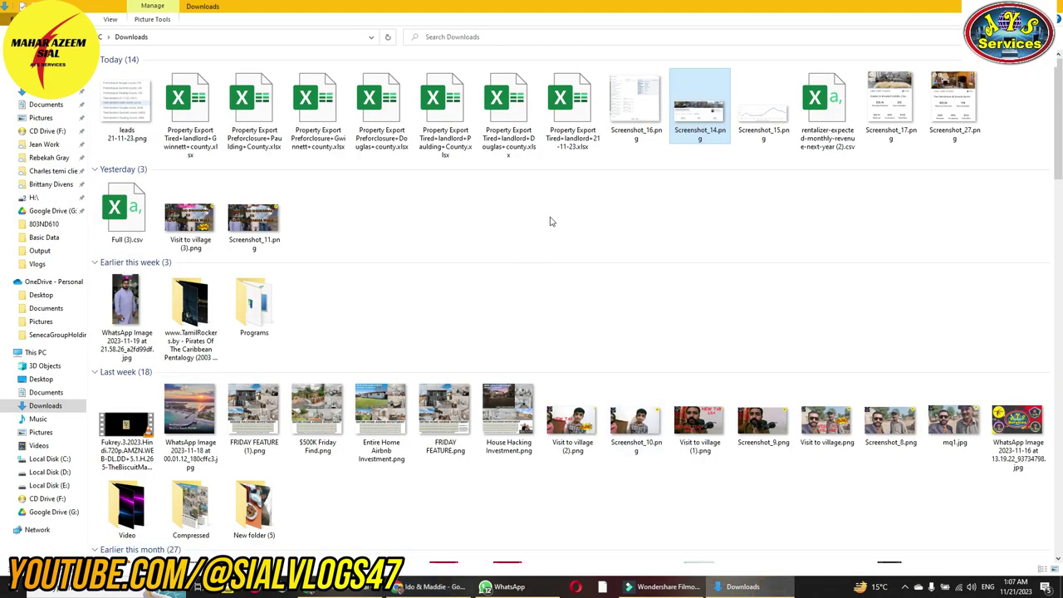
# Copy Screenshot_15.png, the monthly revenue chart, from the Downloads folder and paste it at cell F12 beside the property image.
pyautogui.click(742, 586)
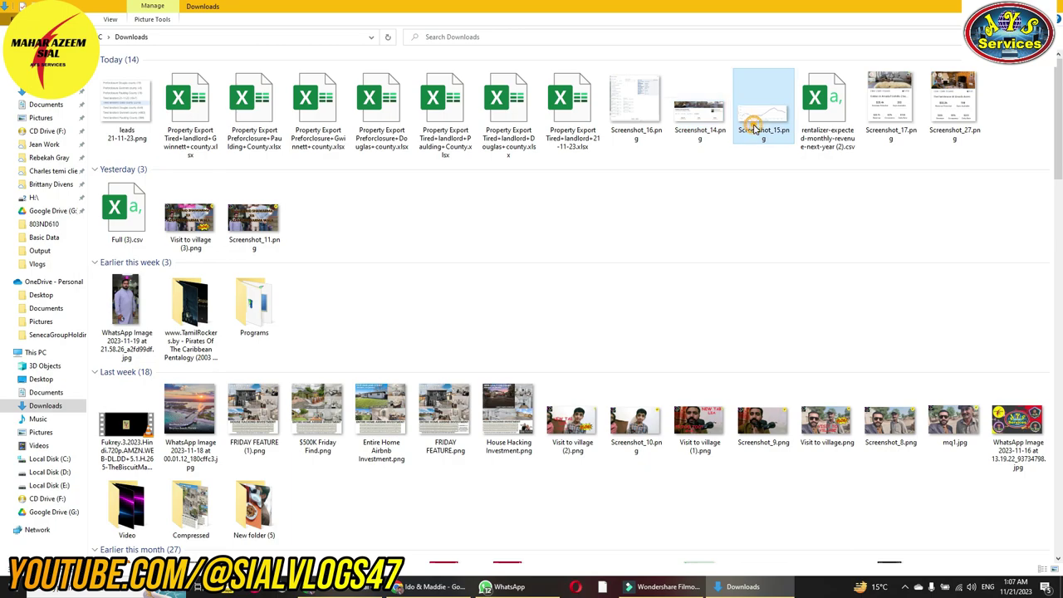
pyautogui.click(753, 129)
pyautogui.click(413, 586)
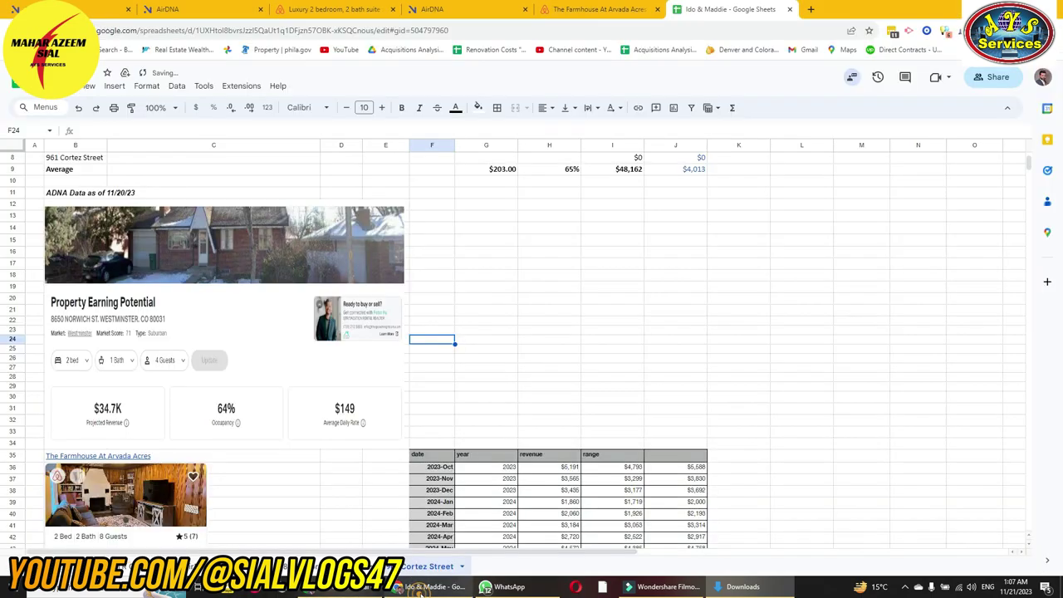
pyautogui.click(431, 214)
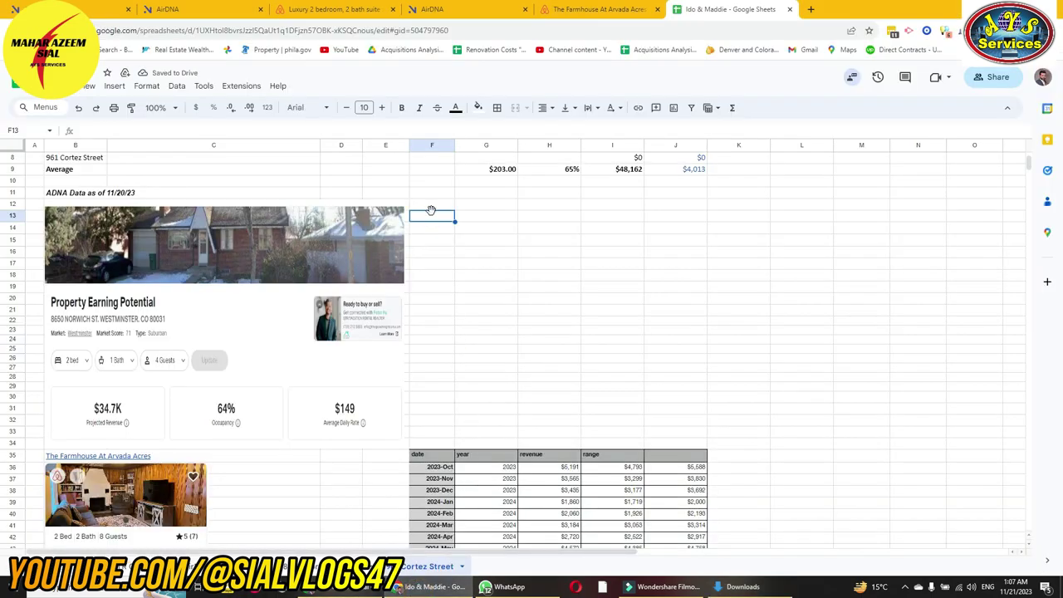
pyautogui.hotkey('ctrl', 'v')
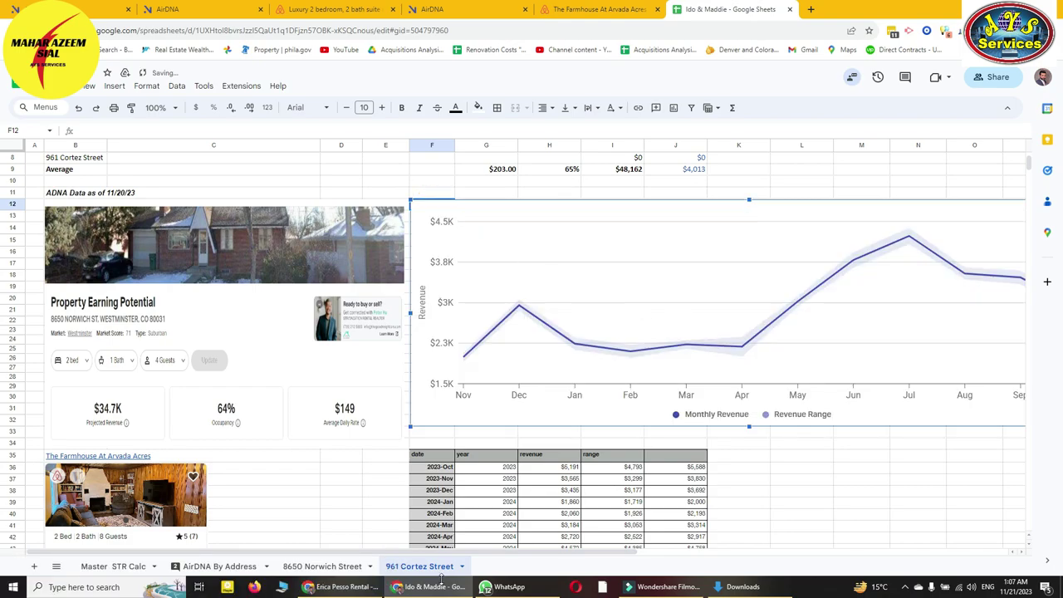
# Resize the monthly revenue chart image to span about columns F to O and fill rows 12 to 34 above the revenue table.
pyautogui.moveTo(452, 551); pyautogui.dragTo(588, 550)
pyautogui.click(650, 488)
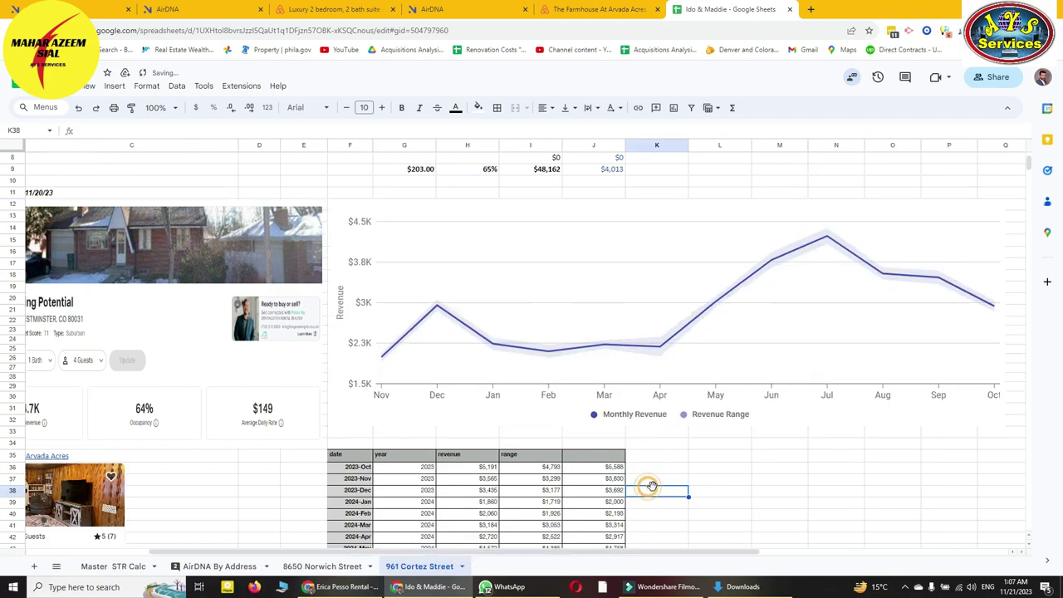
pyautogui.click(845, 353)
pyautogui.moveTo(1004, 424); pyautogui.dragTo(766, 396)
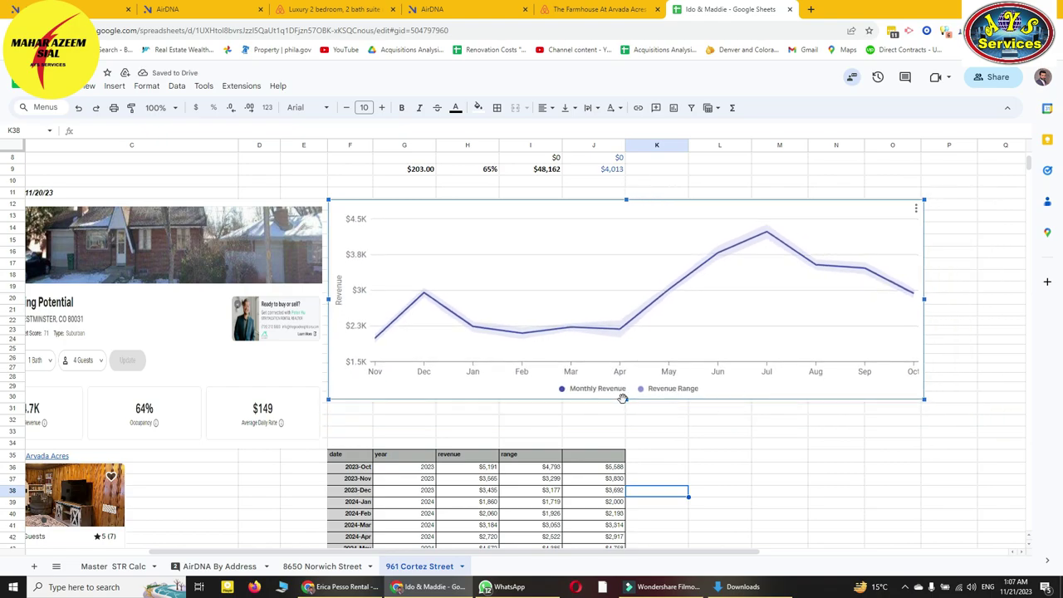
pyautogui.moveTo(627, 400); pyautogui.dragTo(637, 449)
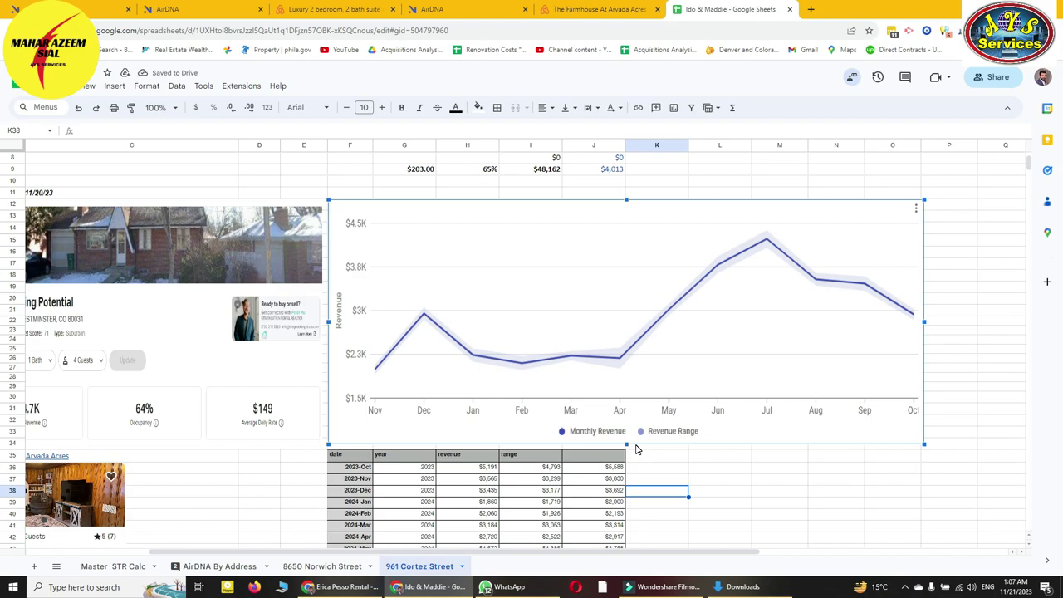
# Open rentalizer-expected-monthly-revenue-next-year (2).csv from the Downloads folder in a maximized Excel window, dismissing the Office licence notice.
pyautogui.click(714, 467)
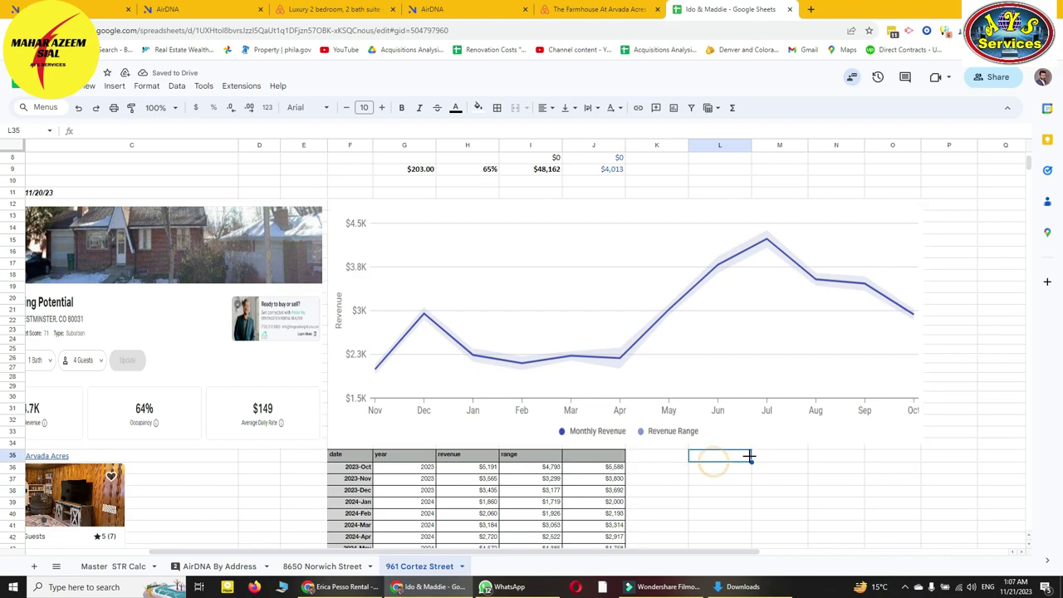
pyautogui.click(741, 586)
pyautogui.press('Right')
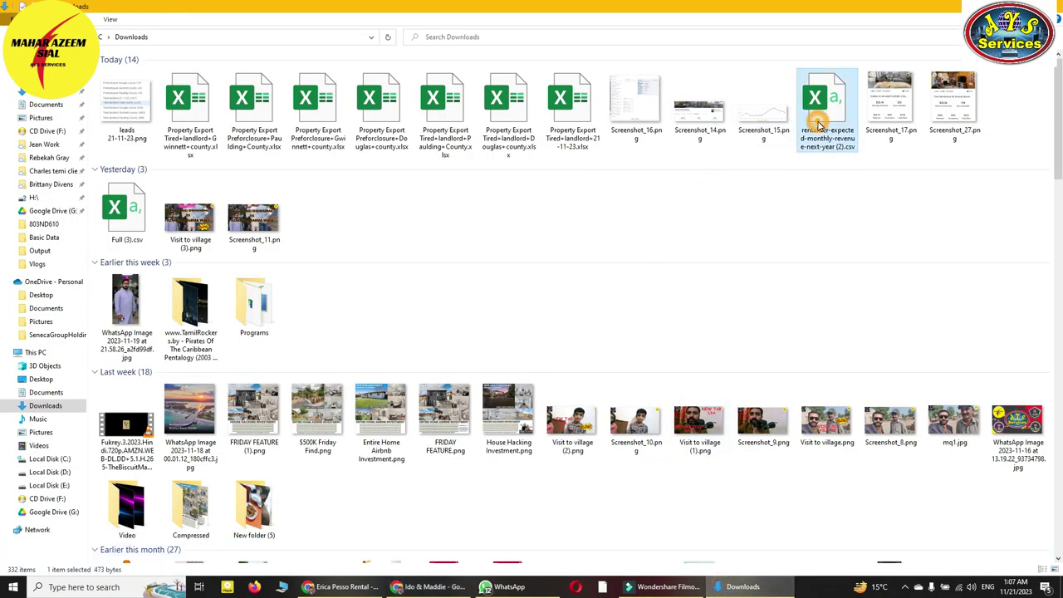
pyautogui.press('Return')
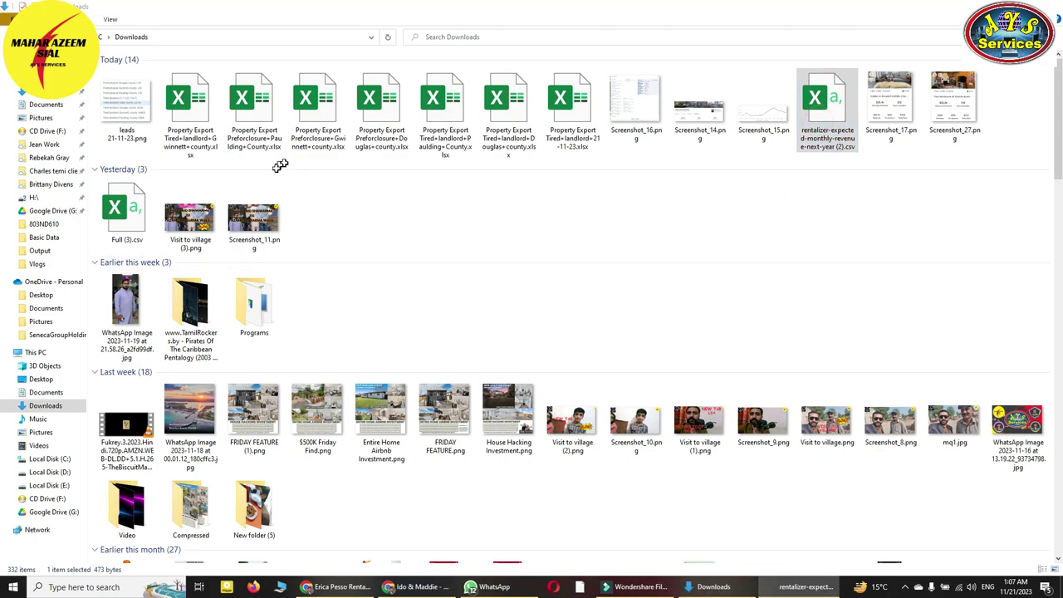
pyautogui.moveTo(1028, 149); pyautogui.dragTo(412, 116)
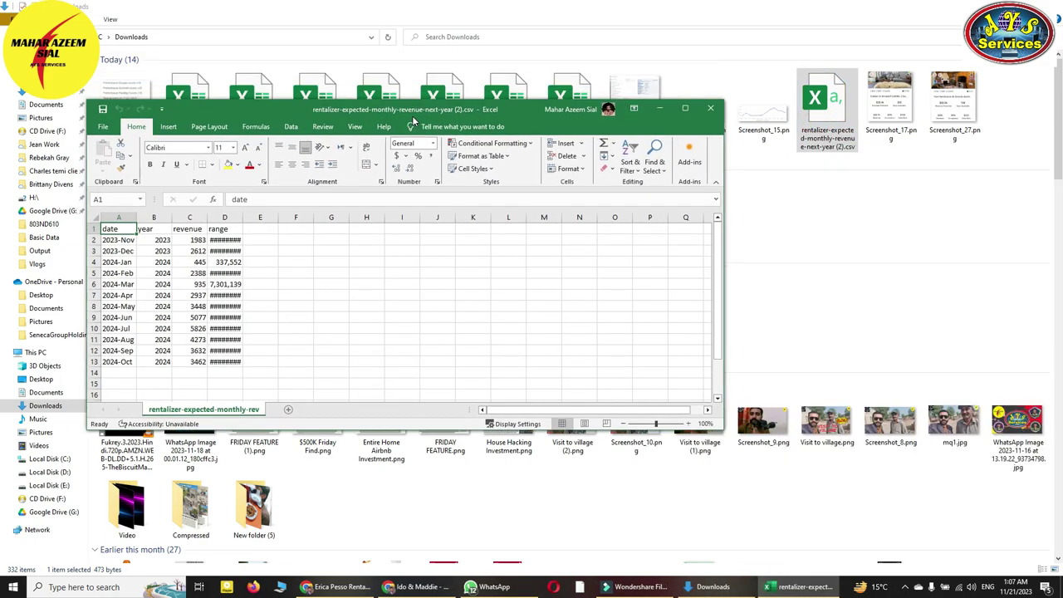
pyautogui.click(618, 129)
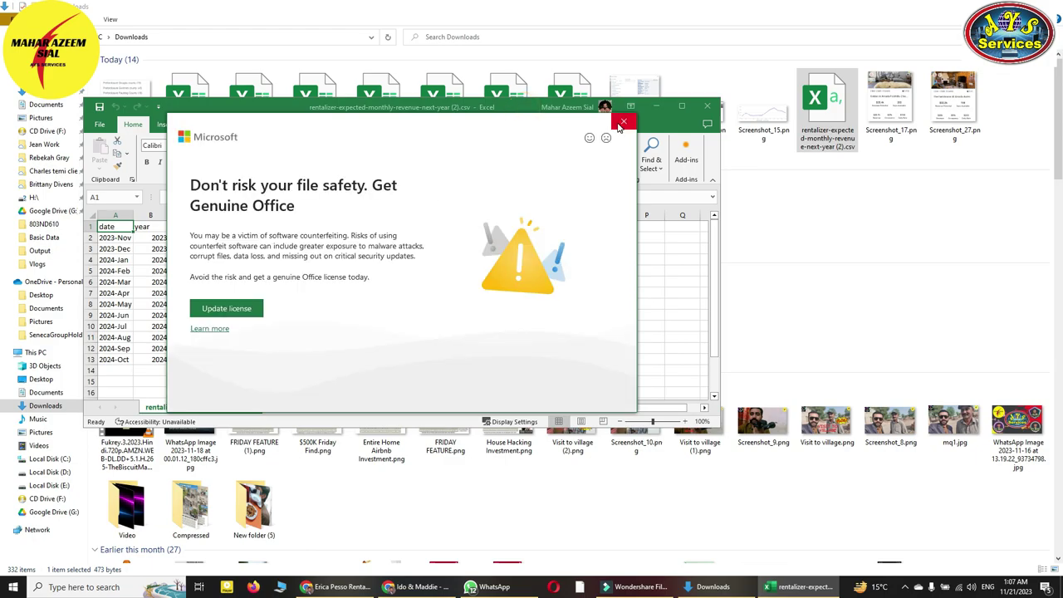
pyautogui.click(521, 119)
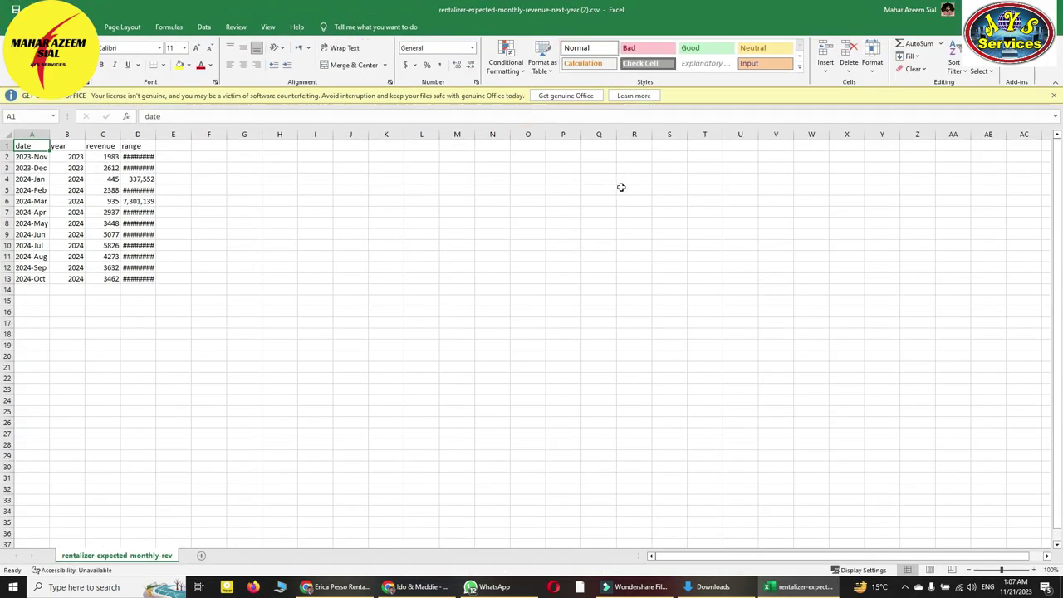
# Widen column D of the CSV so the full range numbers fit.
pyautogui.click(206, 246)
pyautogui.moveTo(156, 135); pyautogui.dragTo(229, 135)
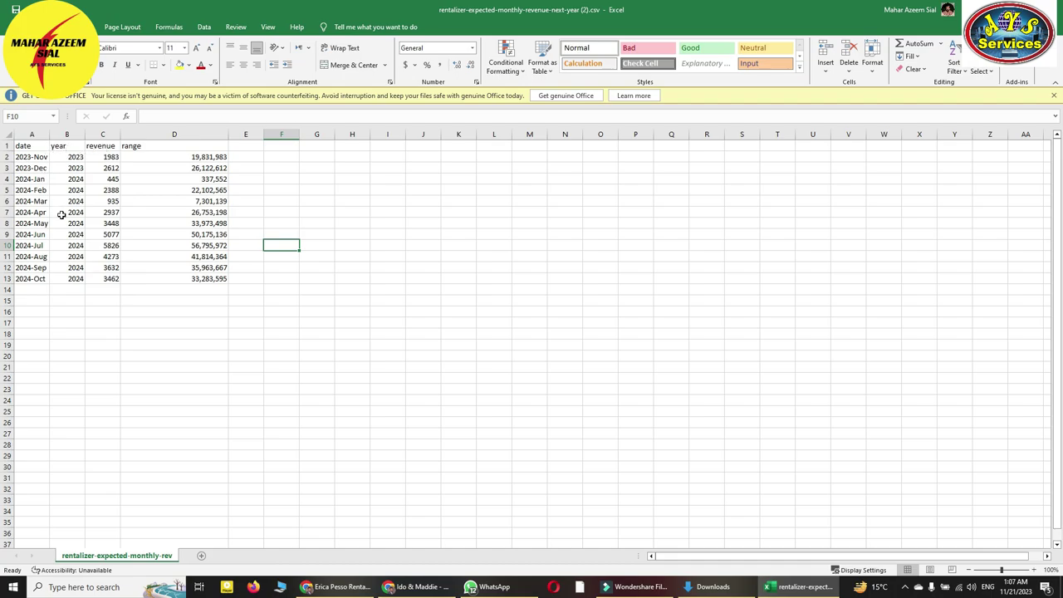
pyautogui.click(143, 224)
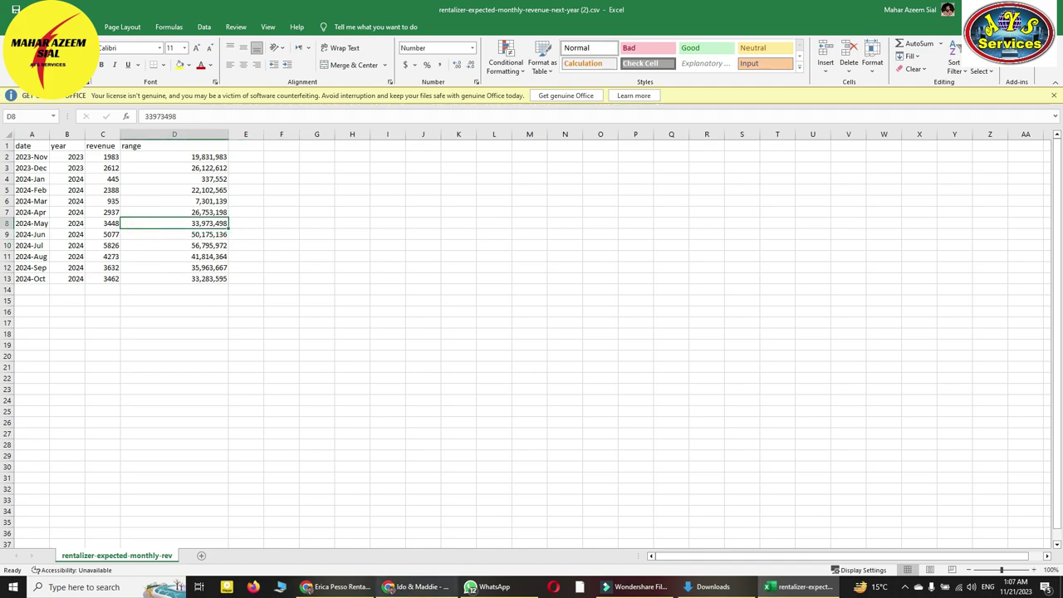
# Compare the CSV's date, year and revenue columns with the comps sheet's monthly revenue table in F35:J47.
pyautogui.click(419, 586)
pyautogui.scroll(-3, 413, 403)
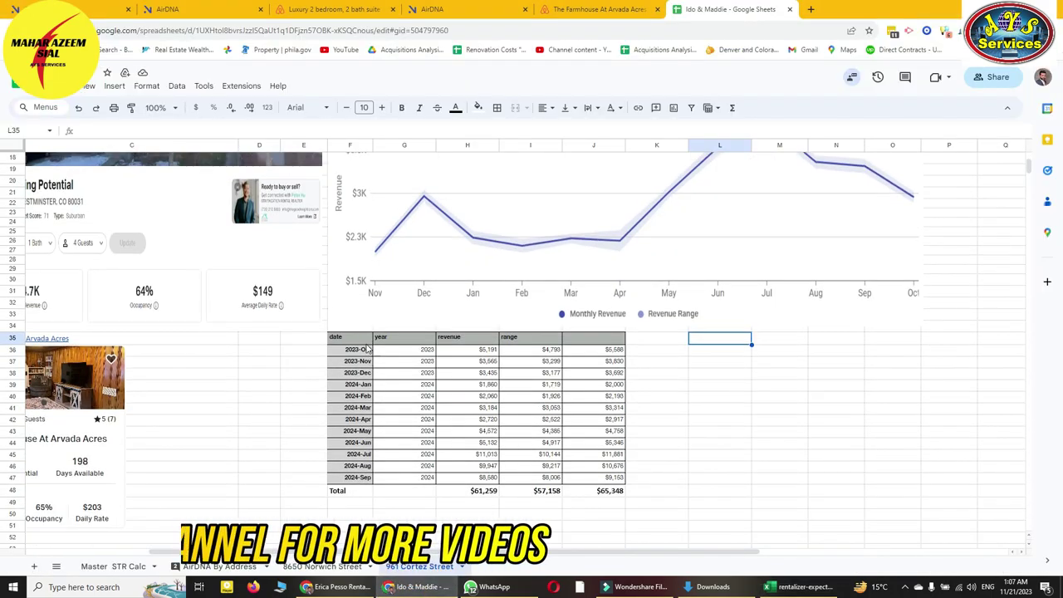
pyautogui.moveTo(358, 348); pyautogui.dragTo(404, 356)
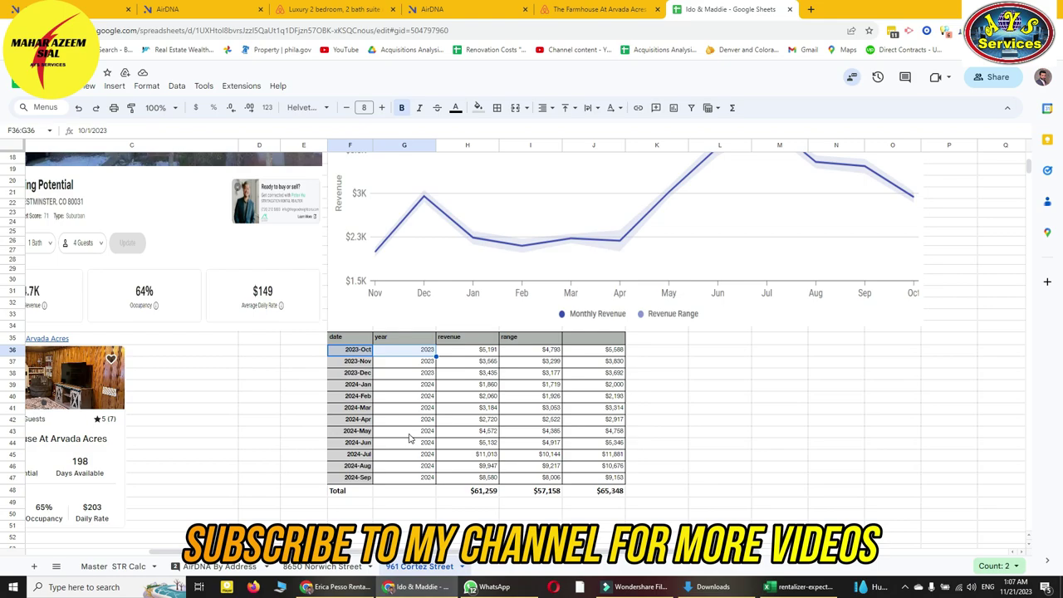
pyautogui.click(478, 418)
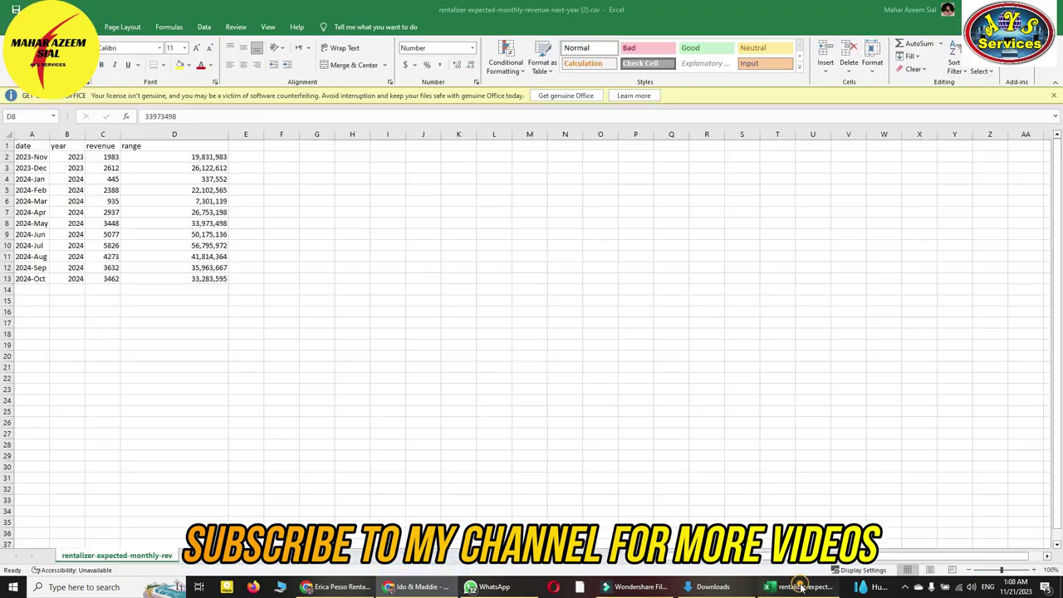
pyautogui.click(797, 586)
pyautogui.click(292, 234)
pyautogui.moveTo(39, 156); pyautogui.dragTo(40, 276)
pyautogui.moveTo(79, 156); pyautogui.dragTo(104, 291)
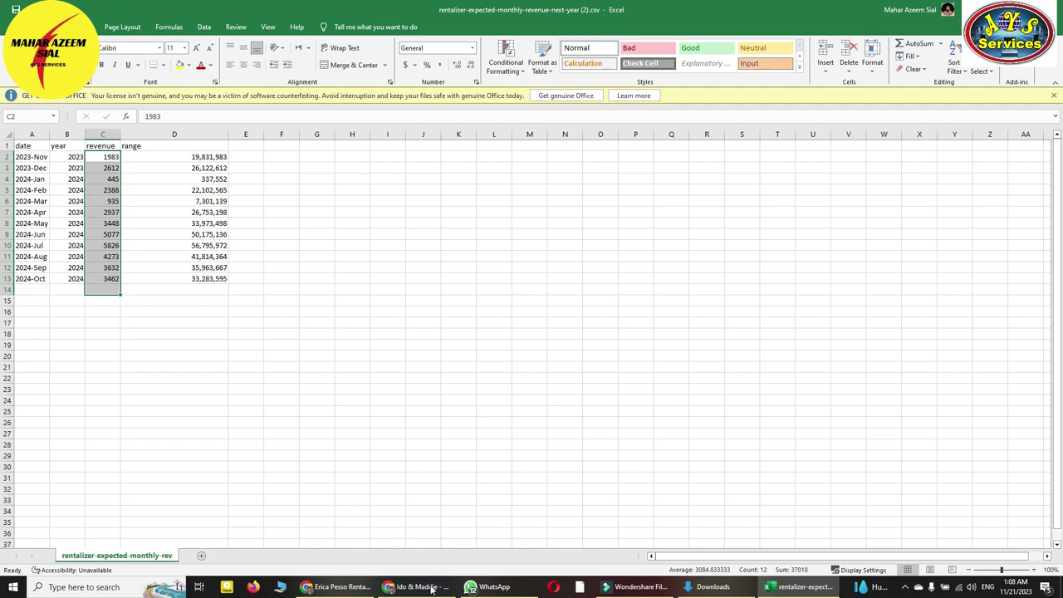
pyautogui.click(423, 586)
pyautogui.moveTo(465, 349); pyautogui.dragTo(467, 480)
pyautogui.click(548, 349)
pyautogui.moveTo(548, 350); pyautogui.dragTo(593, 483)
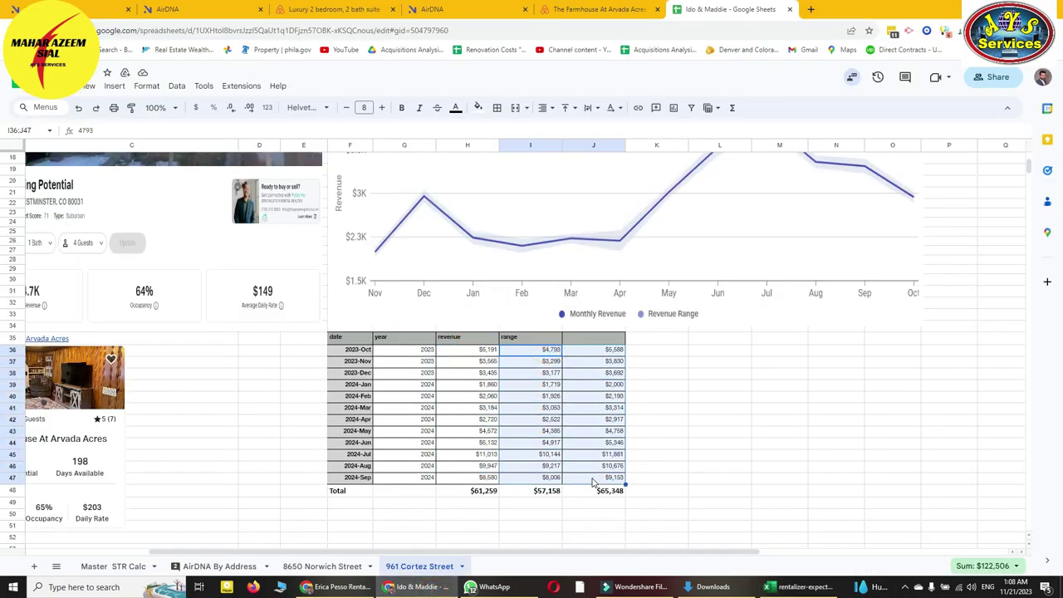
# In the Excel CSV, separate the joined range values in D2:D7 with a space: 1983 1983, 2612 2612, 337 552, 2210 2565, 730 1139, 2675 3198.
pyautogui.click(798, 586)
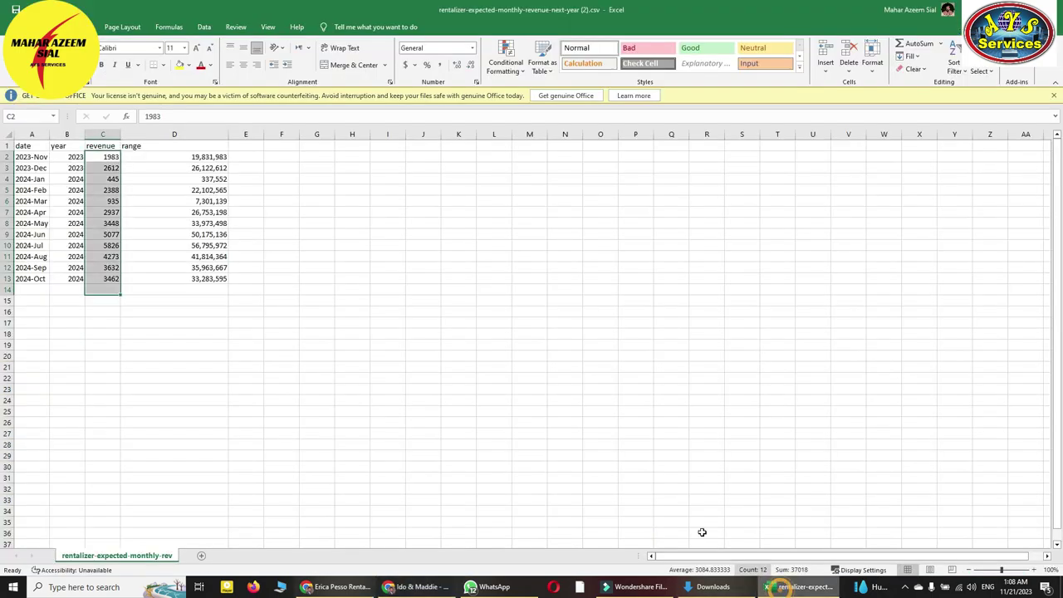
pyautogui.click(189, 163)
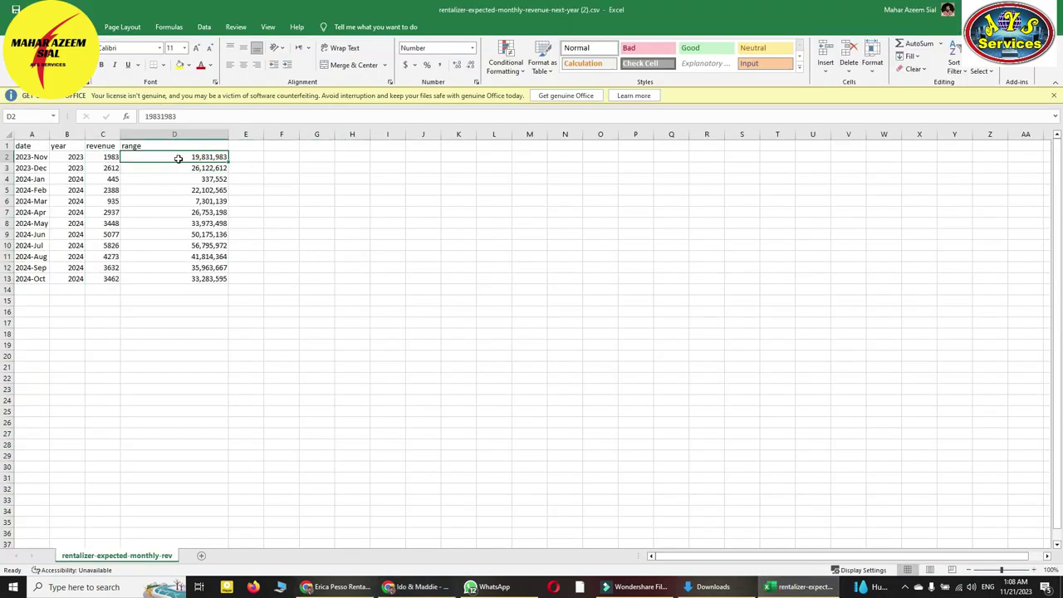
pyautogui.doubleClick(198, 158)
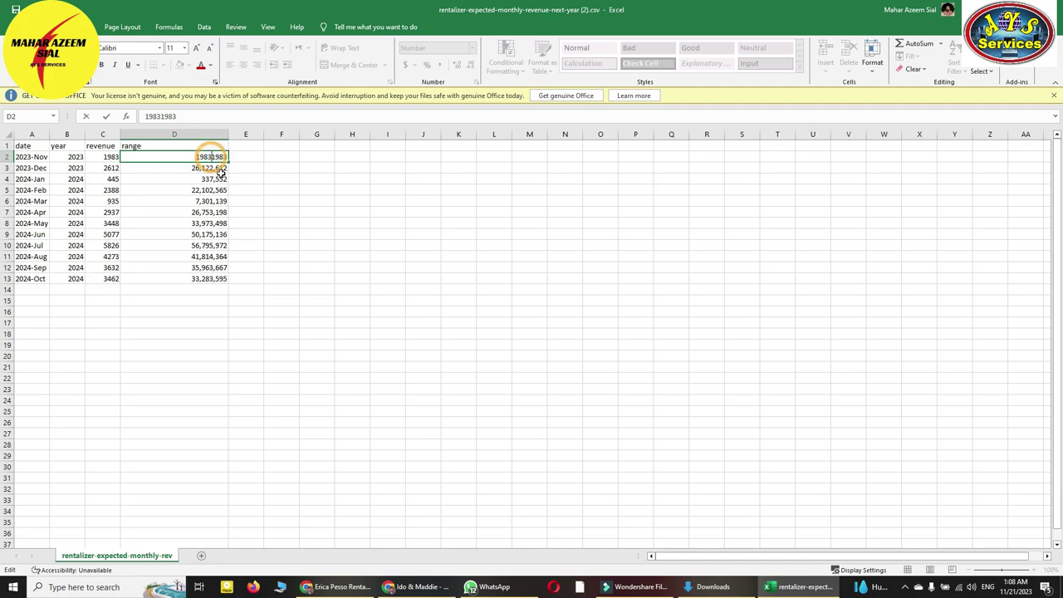
pyautogui.doubleClick(205, 168)
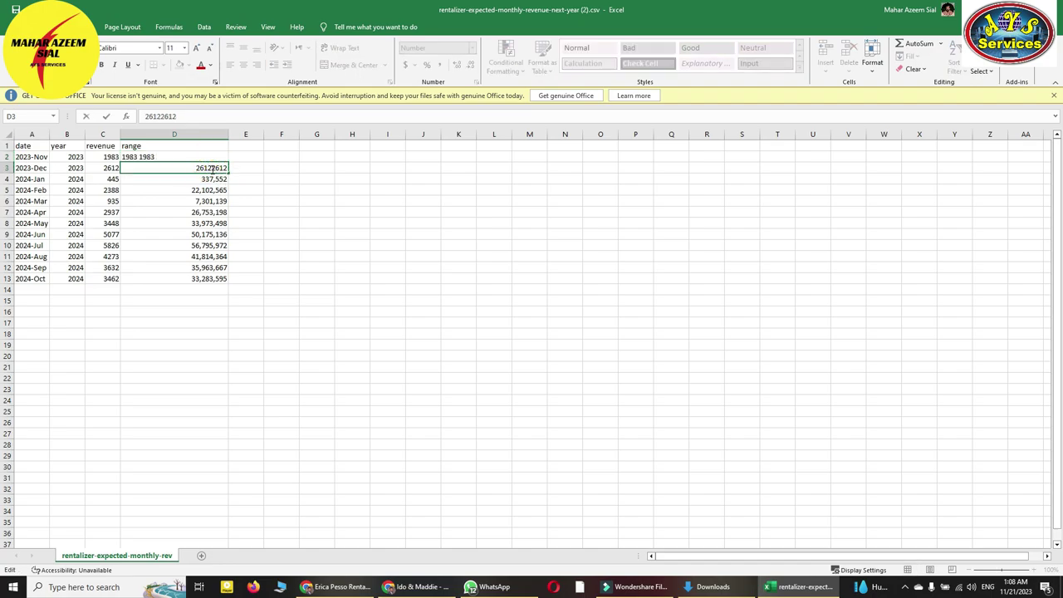
pyautogui.doubleClick(213, 179)
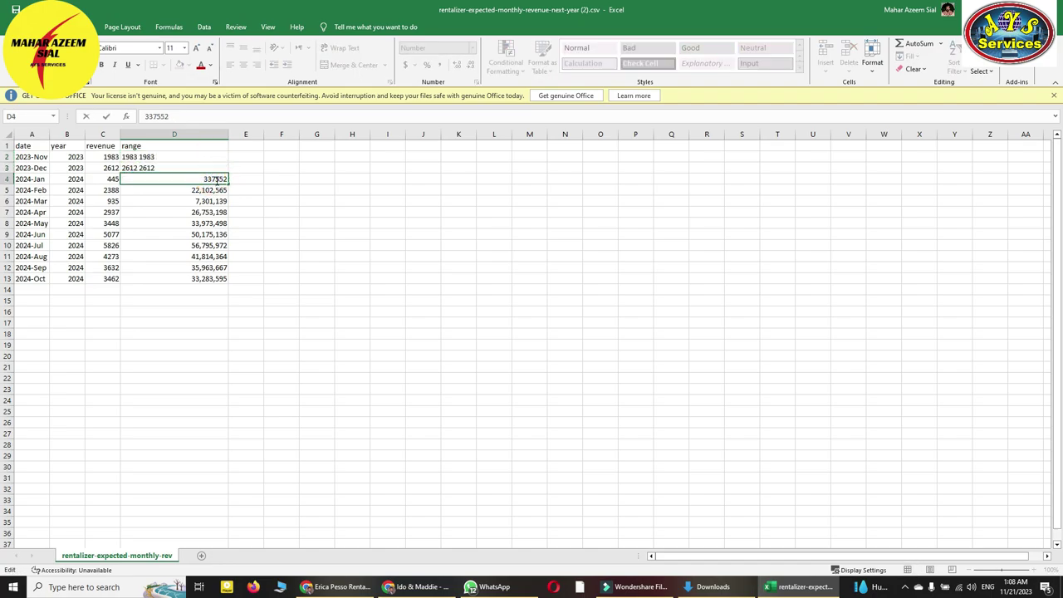
pyautogui.doubleClick(211, 191)
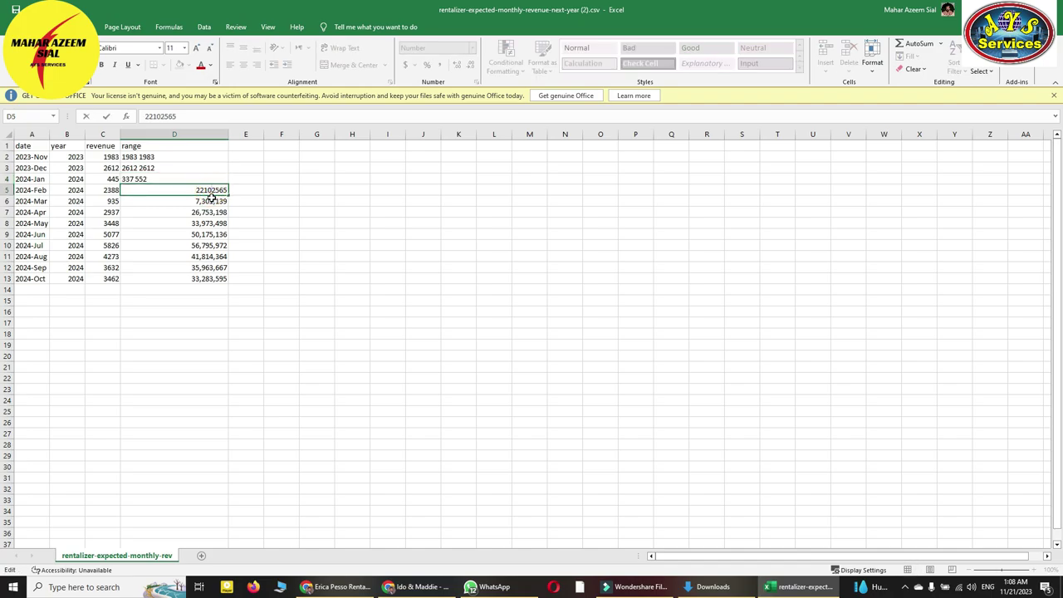
pyautogui.click(212, 201)
pyautogui.doubleClick(212, 201)
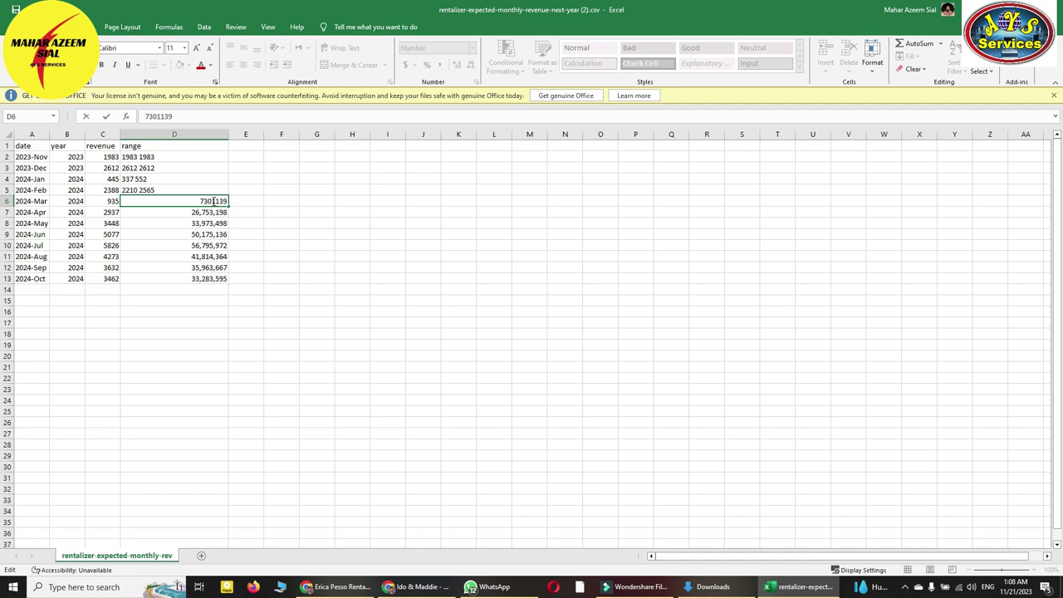
pyautogui.click(212, 212)
pyautogui.doubleClick(213, 214)
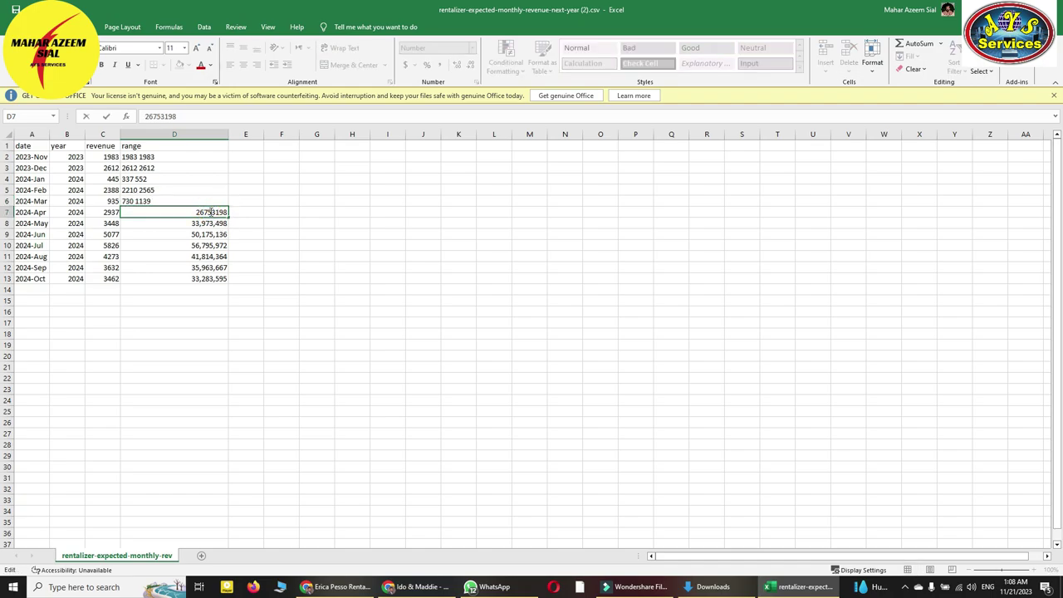
# Separate the joined range values in D8:D13 with a space: 3397 3498, 5017 5136, 5679 5972, 4181 4364, 3596 3667, 3328 3595.
pyautogui.click(212, 223)
pyautogui.doubleClick(213, 224)
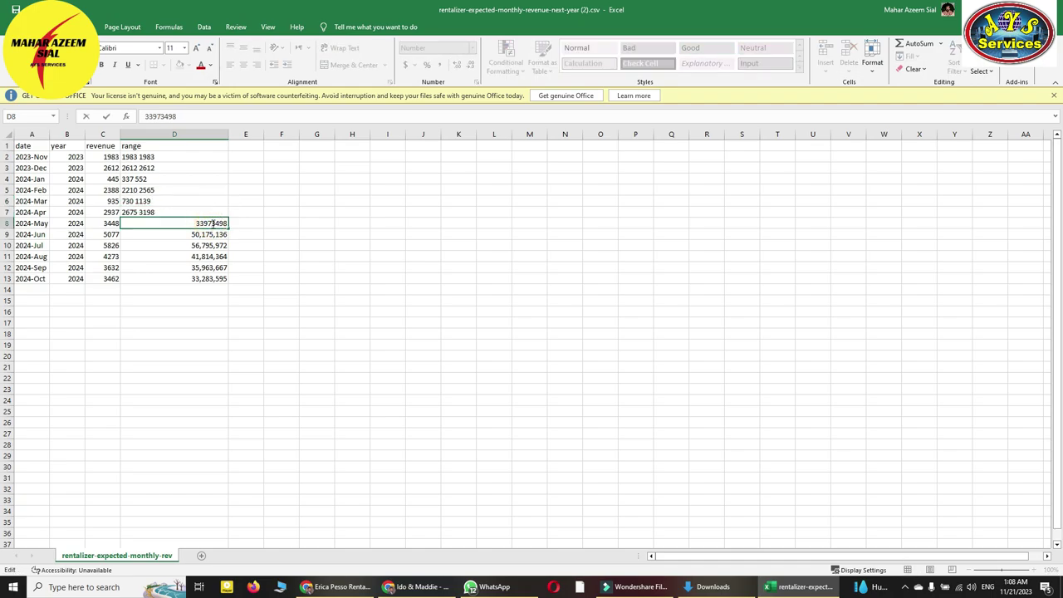
pyautogui.click(213, 234)
pyautogui.doubleClick(212, 234)
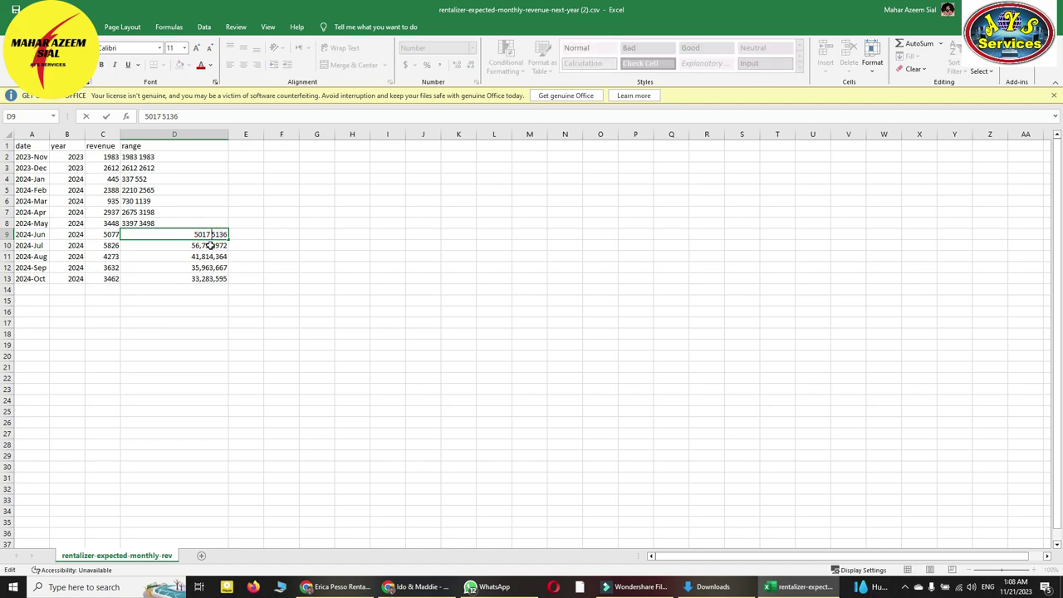
pyautogui.click(211, 244)
pyautogui.doubleClick(212, 245)
pyautogui.click(210, 256)
pyautogui.doubleClick(210, 255)
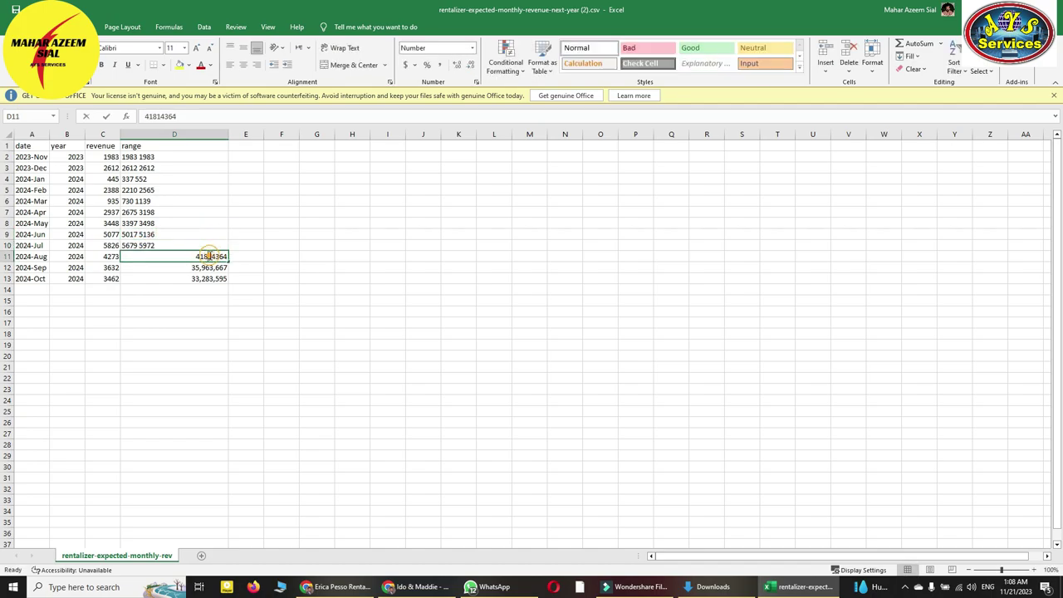
pyautogui.click(209, 267)
pyautogui.doubleClick(210, 267)
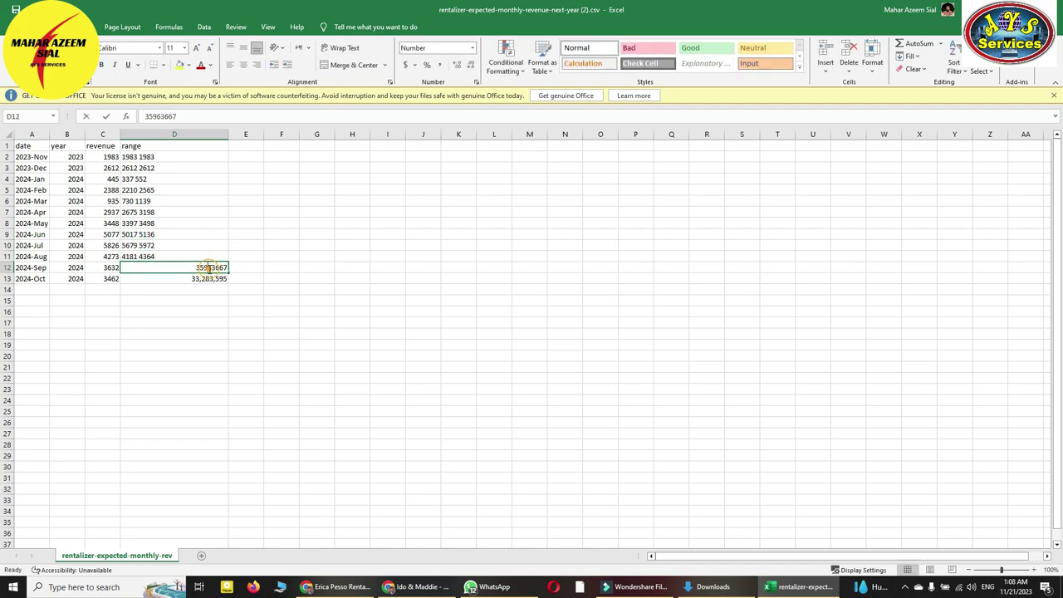
pyautogui.click(210, 278)
pyautogui.doubleClick(211, 278)
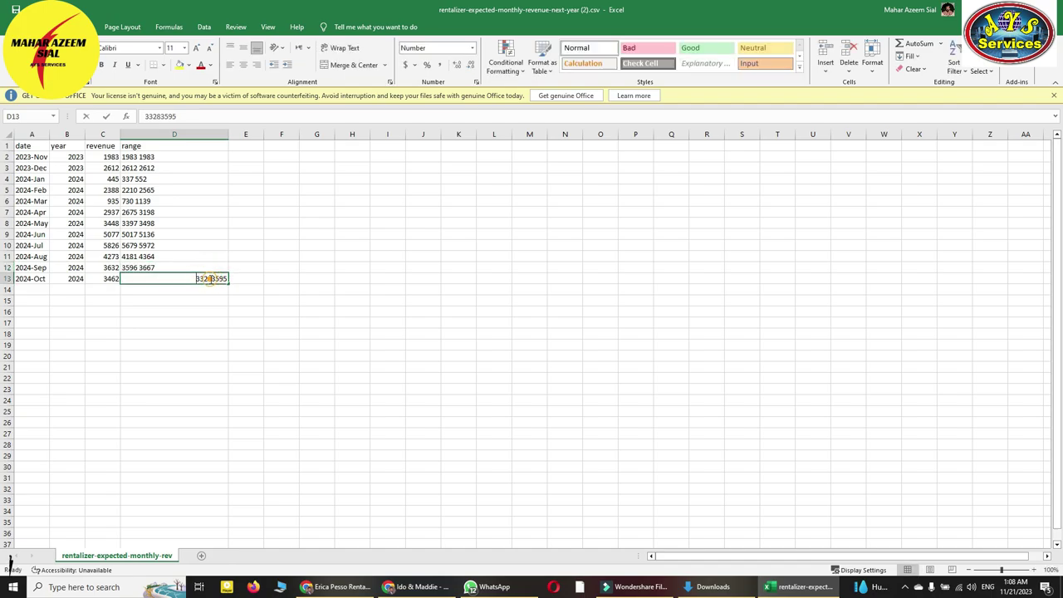
pyautogui.click(205, 300)
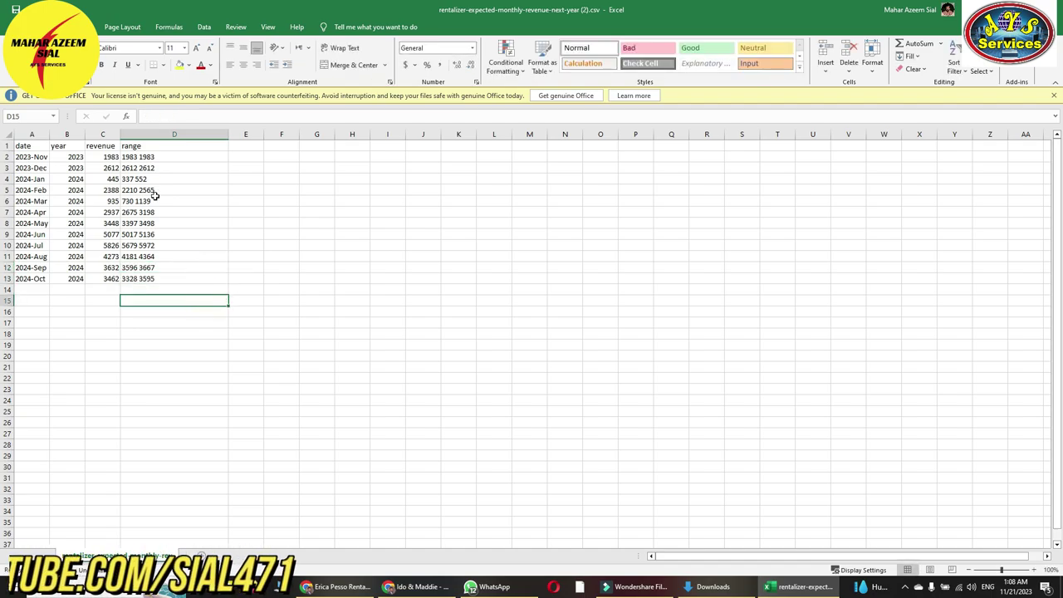
# Split column D into two columns with Text to Columns, using delimited data with Space added as a delimiter and General format.
pyautogui.click(152, 134)
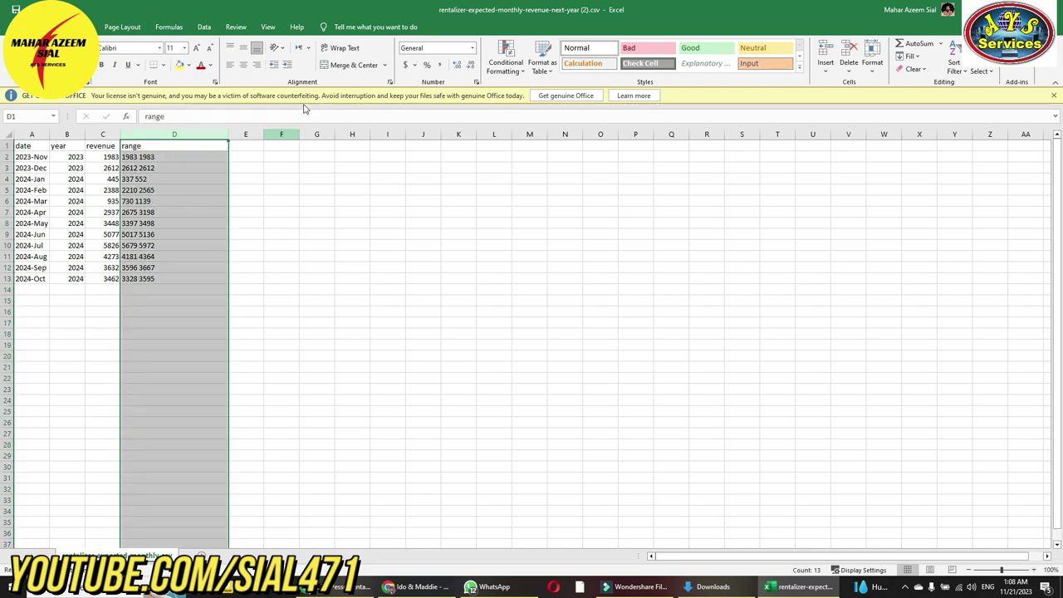
pyautogui.click(204, 27)
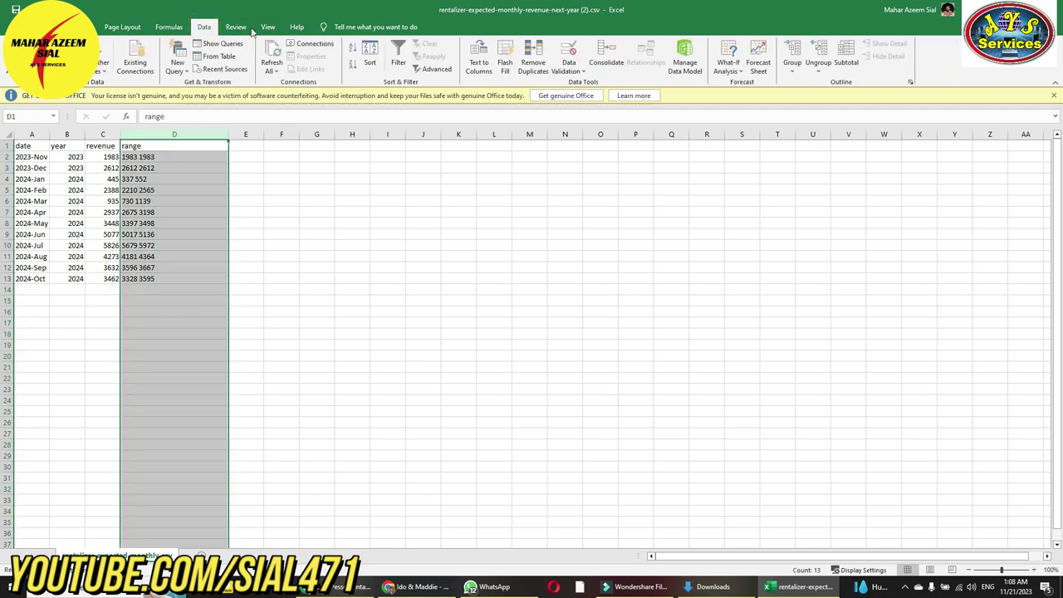
pyautogui.click(478, 62)
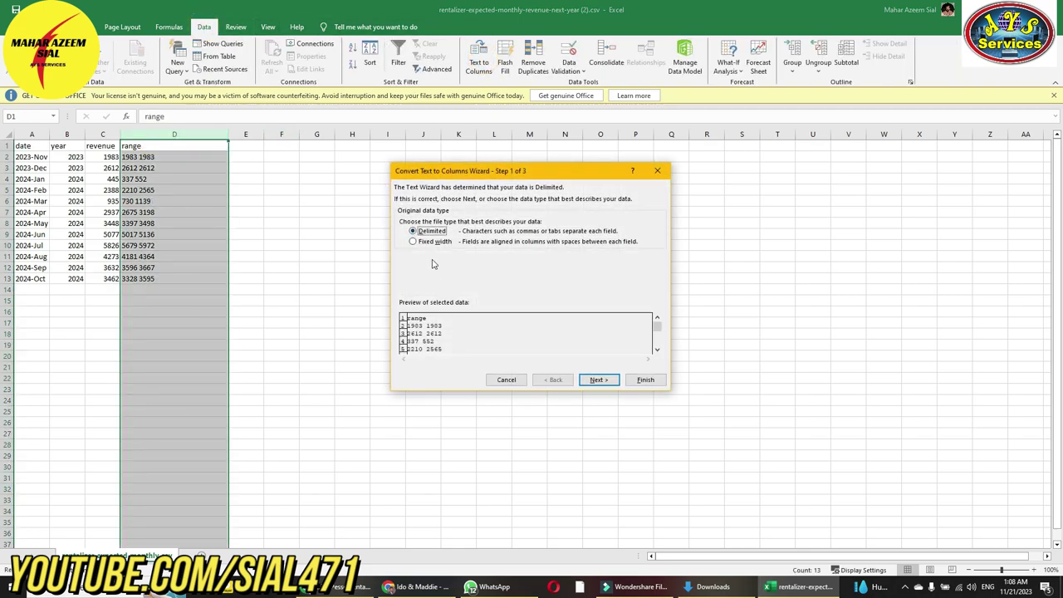
pyautogui.click(598, 379)
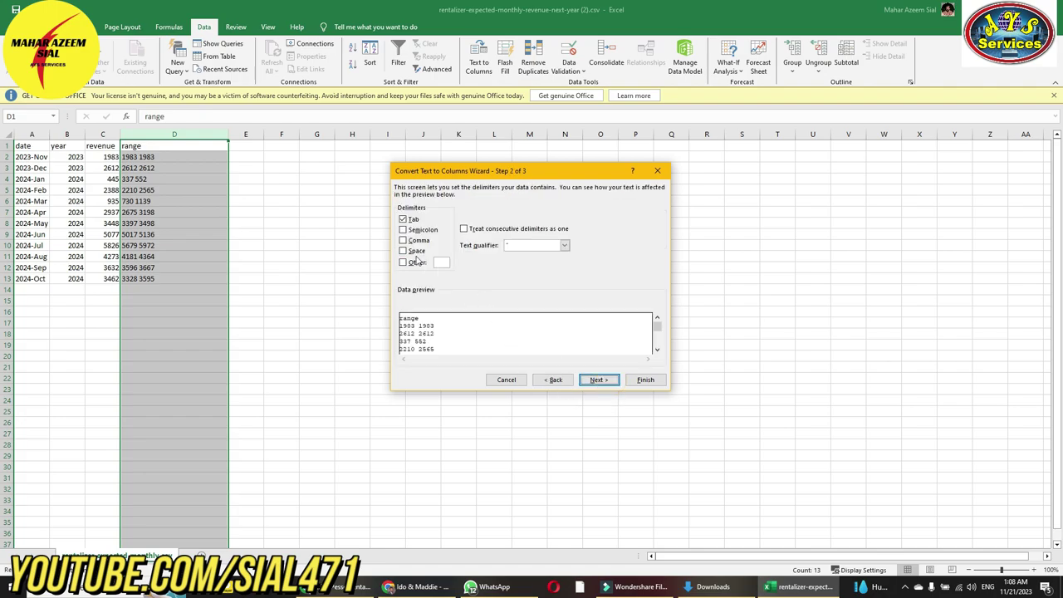
pyautogui.click(413, 251)
pyautogui.click(598, 379)
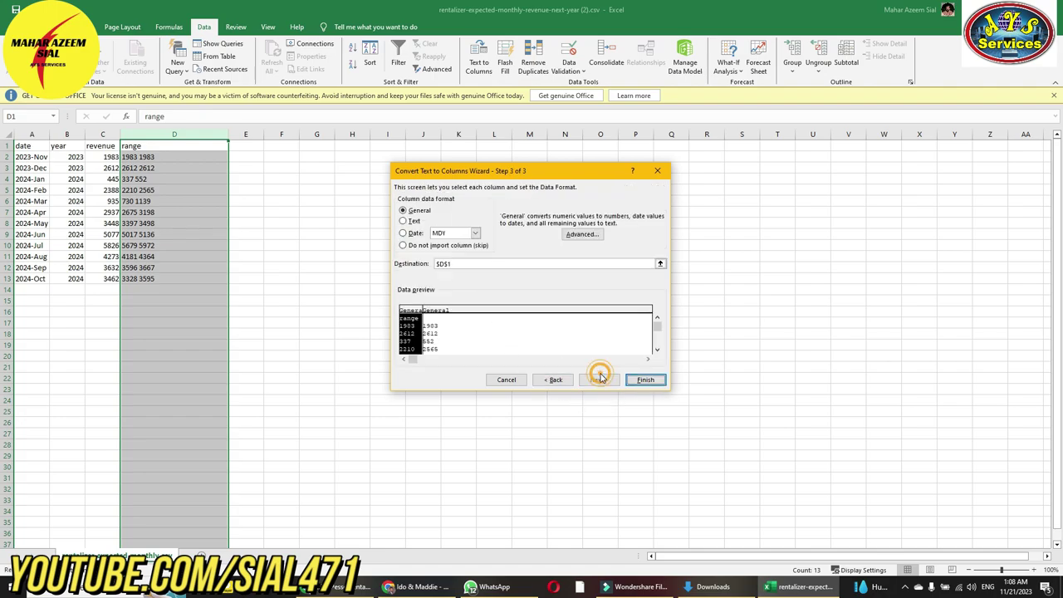
pyautogui.click(645, 379)
pyautogui.click(351, 280)
# Copy the split range values in D2:E13 of the CSV and paste them as values into I36:J47 of the Google Sheets comps sheet.
pyautogui.moveTo(182, 157); pyautogui.dragTo(241, 273)
pyautogui.hotkey('ctrl', 'c')
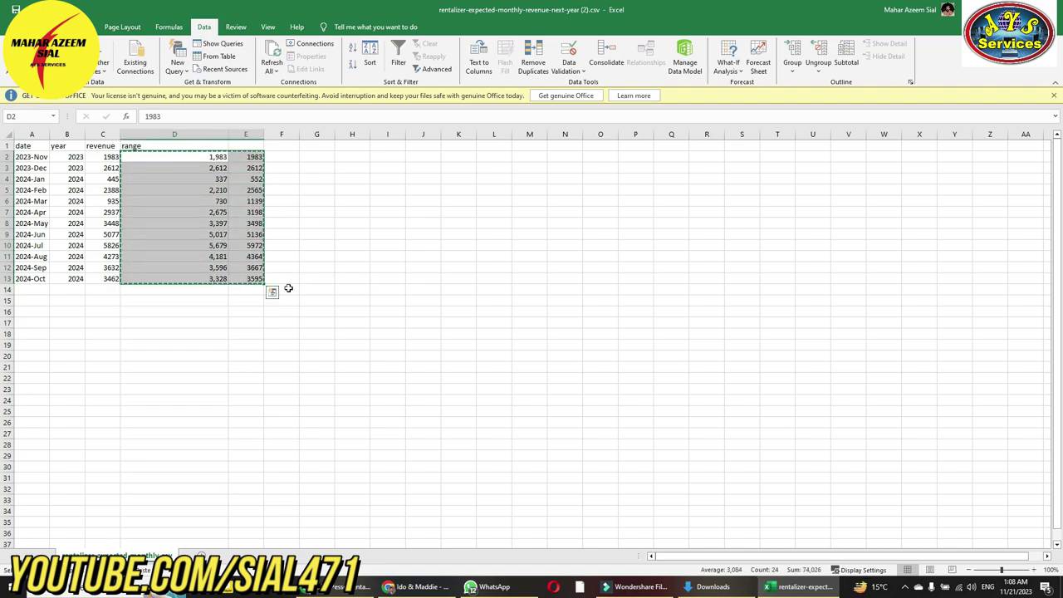
pyautogui.click(418, 586)
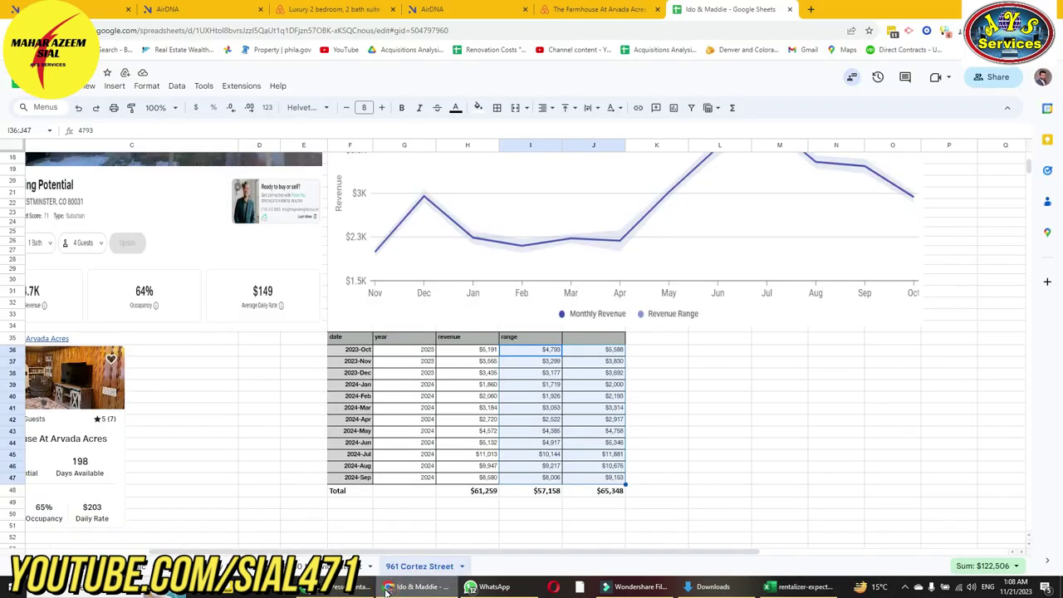
pyautogui.click(522, 355)
pyautogui.rightClick(531, 355)
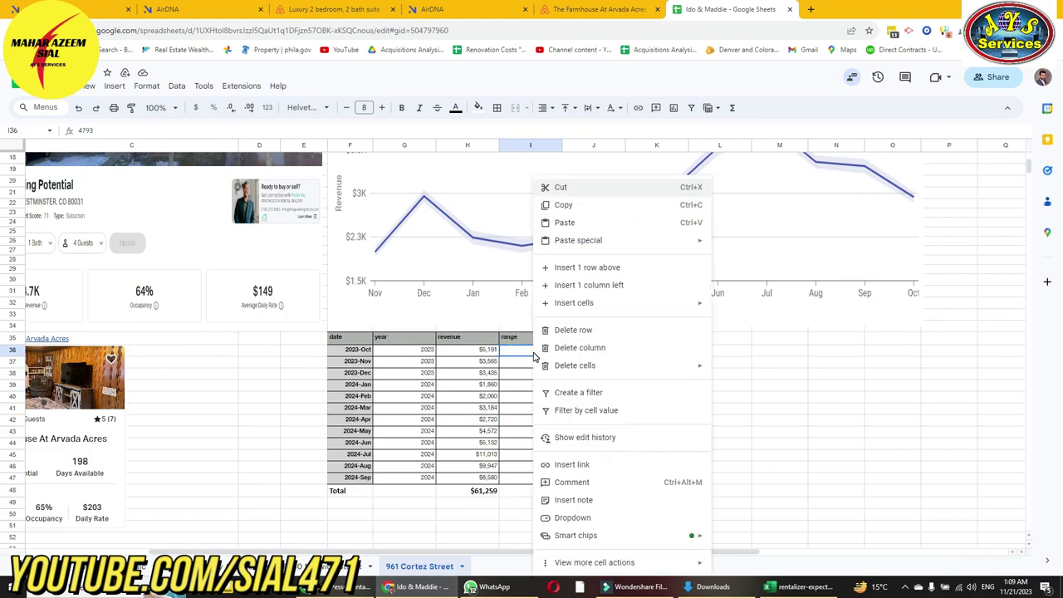
pyautogui.moveTo(599, 242)
pyautogui.click(751, 242)
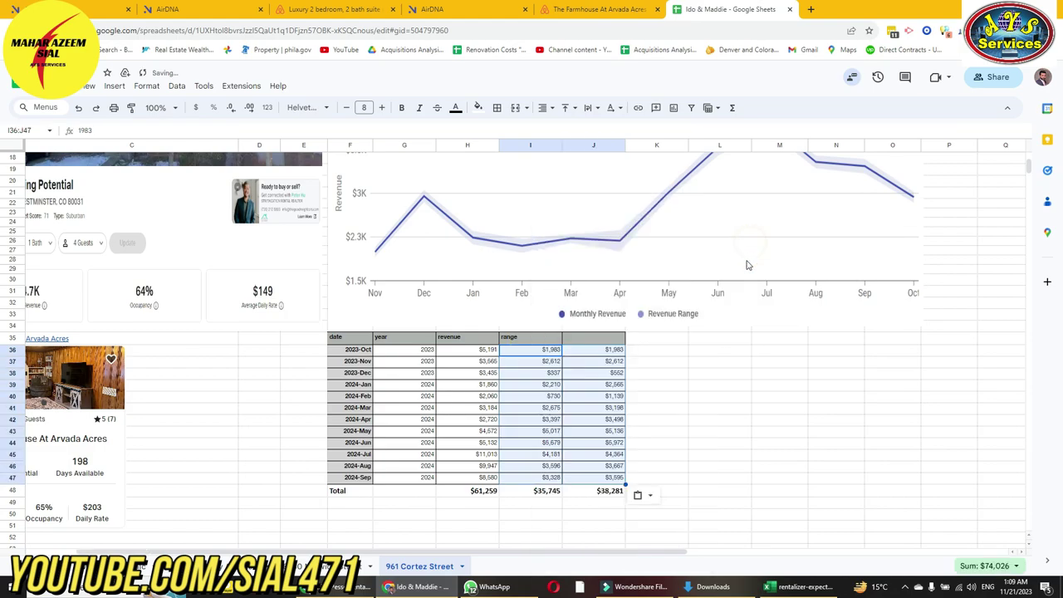
# Check the low and high range values pasted into I36:J47 of the monthly revenue table.
pyautogui.click(593, 365)
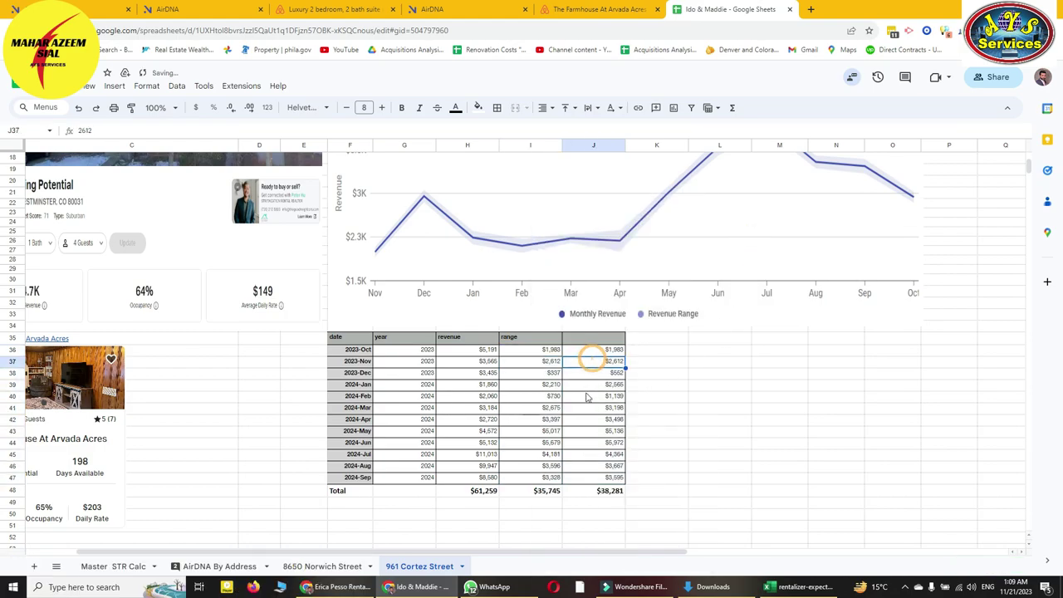
pyautogui.click(668, 373)
pyautogui.click(544, 373)
pyautogui.click(582, 374)
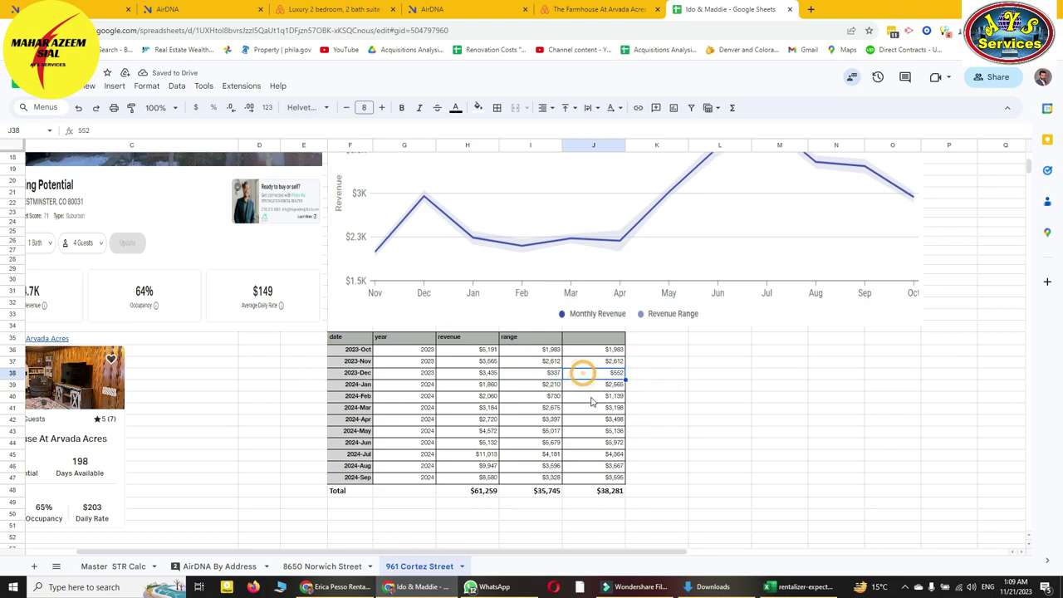
pyautogui.moveTo(540, 352); pyautogui.dragTo(585, 483)
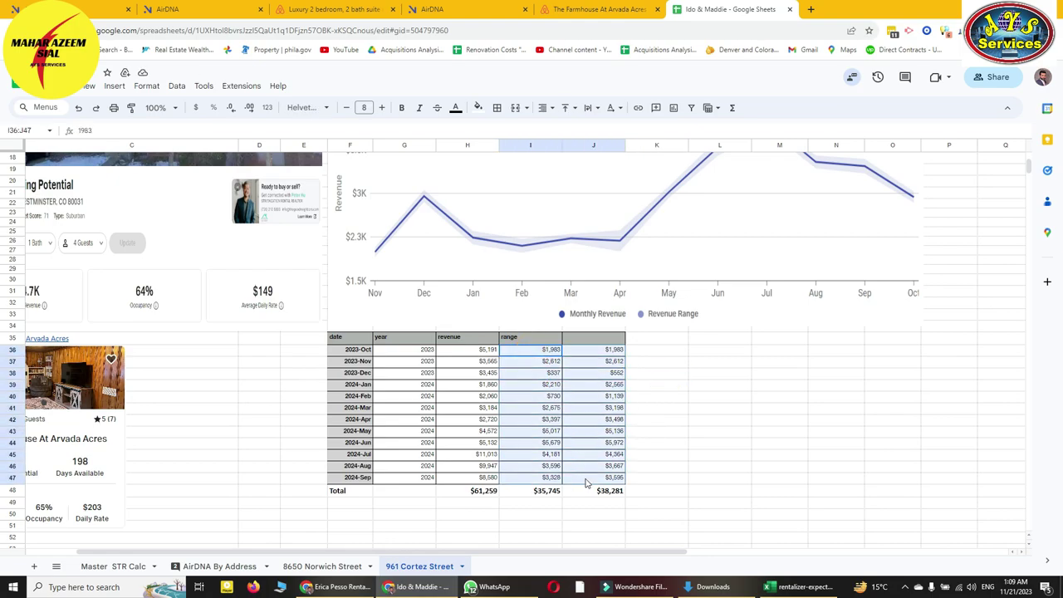
pyautogui.click(664, 432)
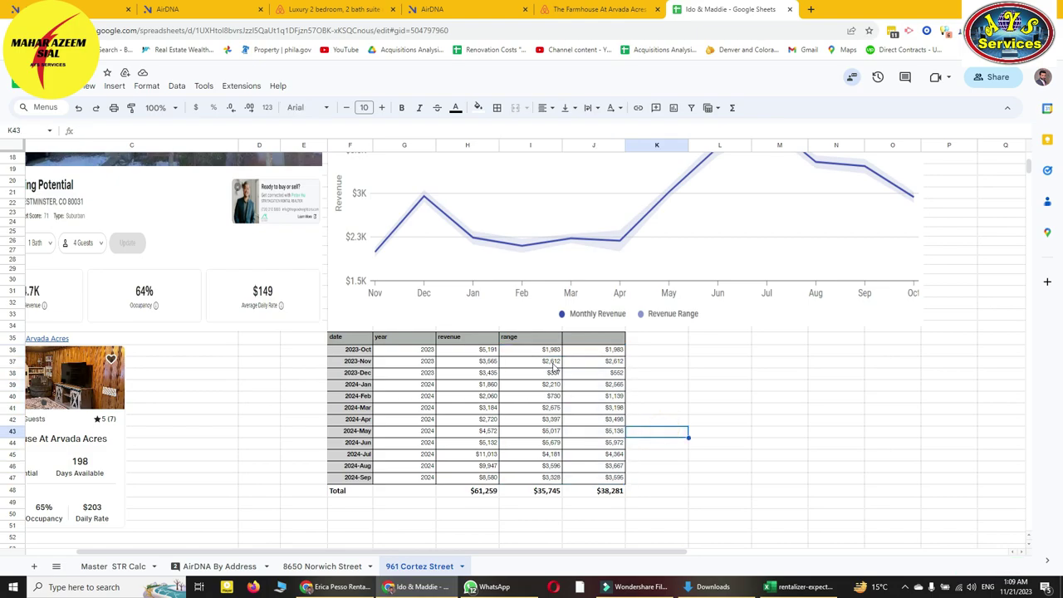
pyautogui.moveTo(531, 351); pyautogui.dragTo(583, 487)
pyautogui.click(614, 431)
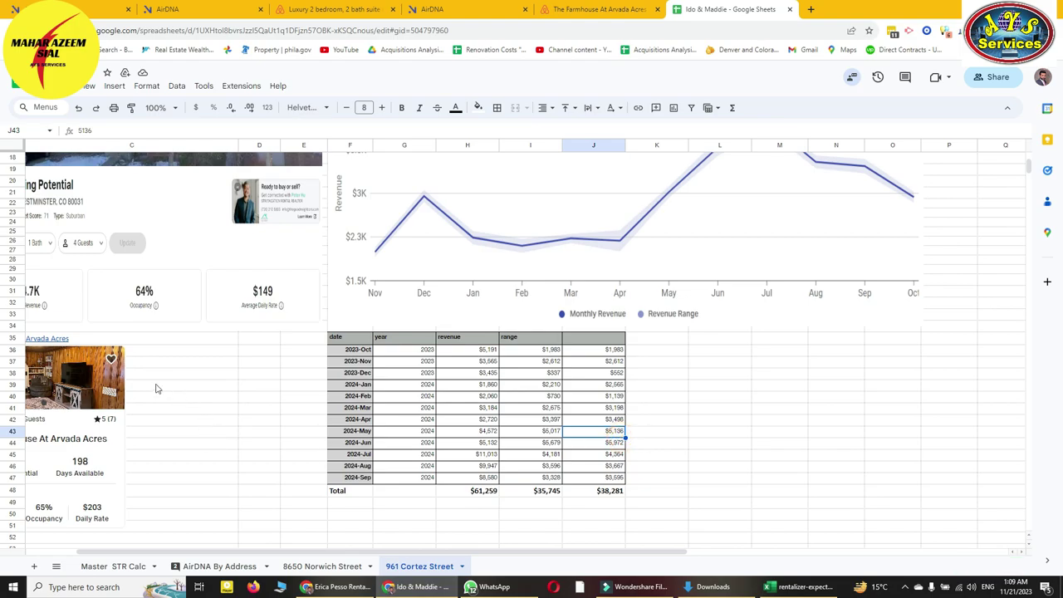
# Review the property screenshots and the comparable listing links down the current comps sheet.
pyautogui.click(500, 265)
pyautogui.click(218, 270)
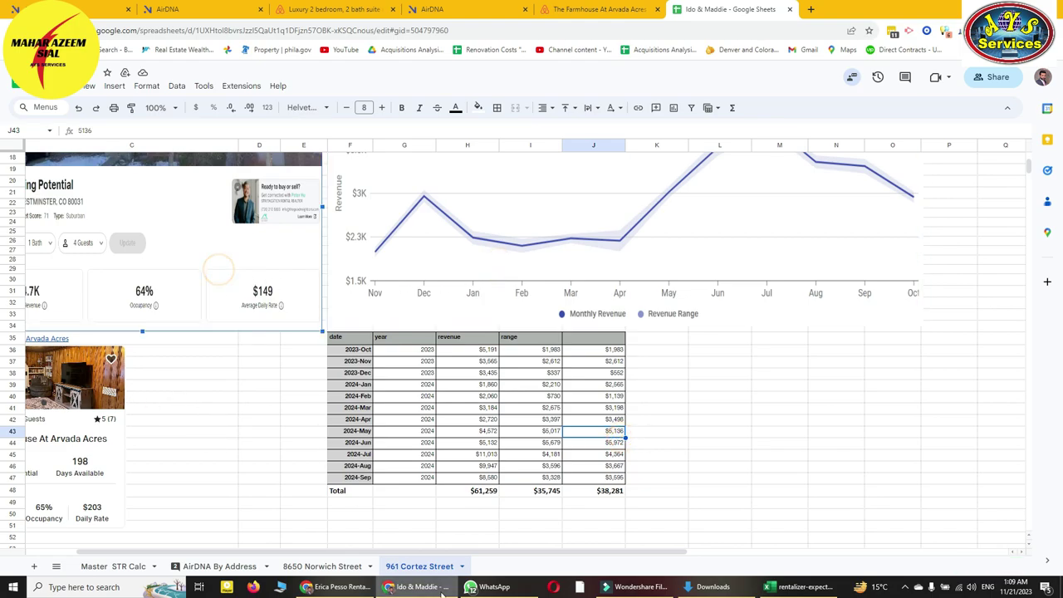
pyautogui.hscroll(-2, 447, 554)
pyautogui.click(294, 467)
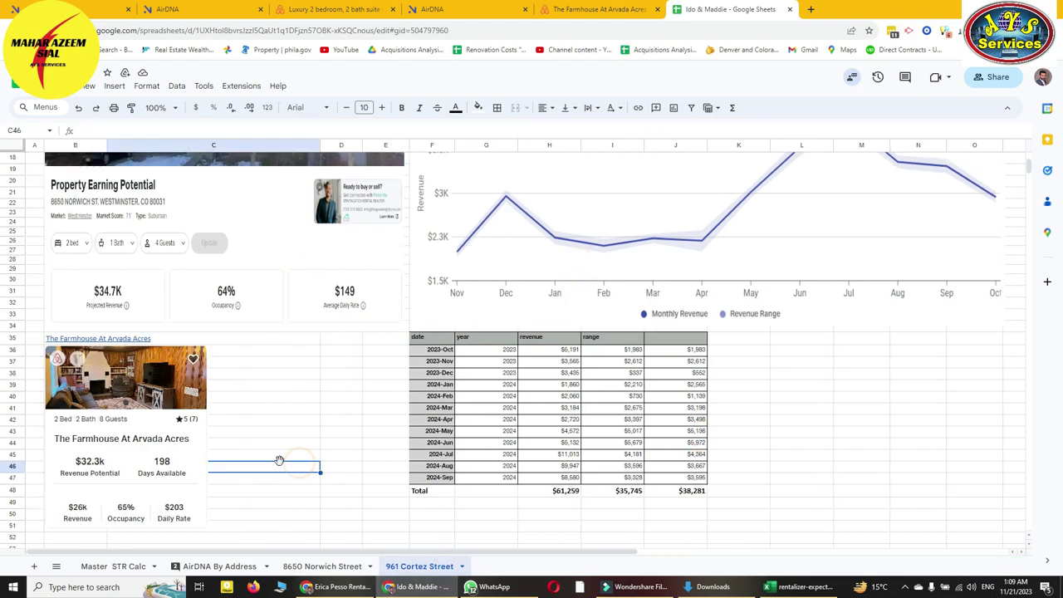
pyautogui.scroll(-3, 197, 378)
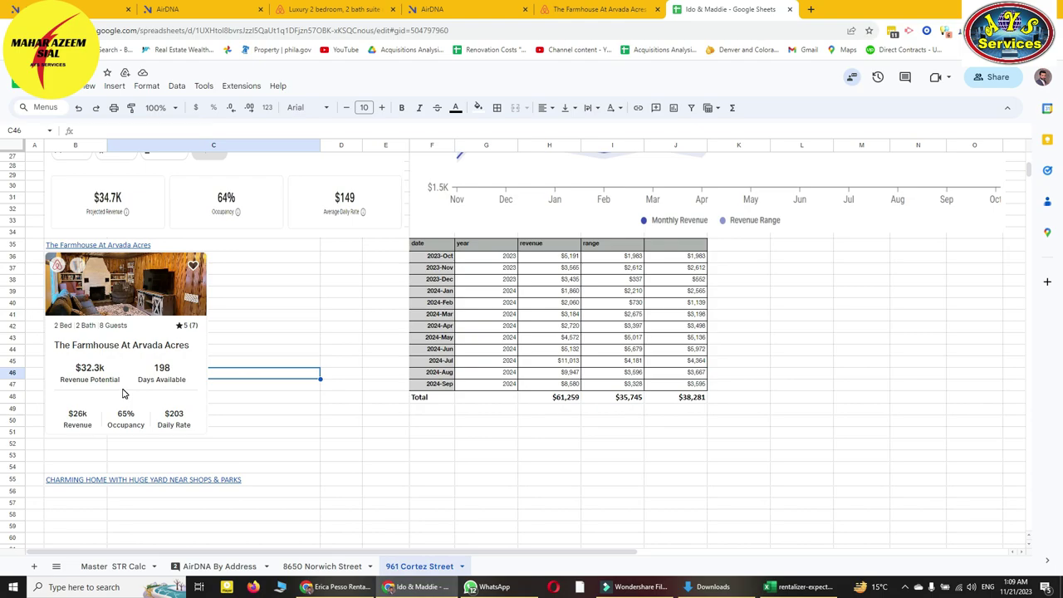
pyautogui.scroll(-18, 107, 390)
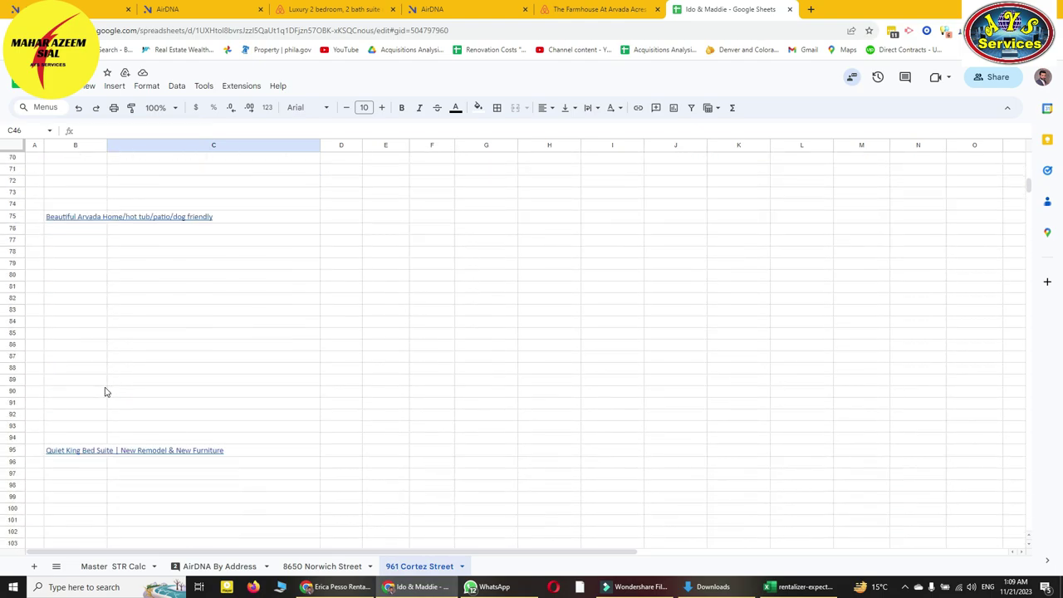
pyautogui.scroll(17, 105, 391)
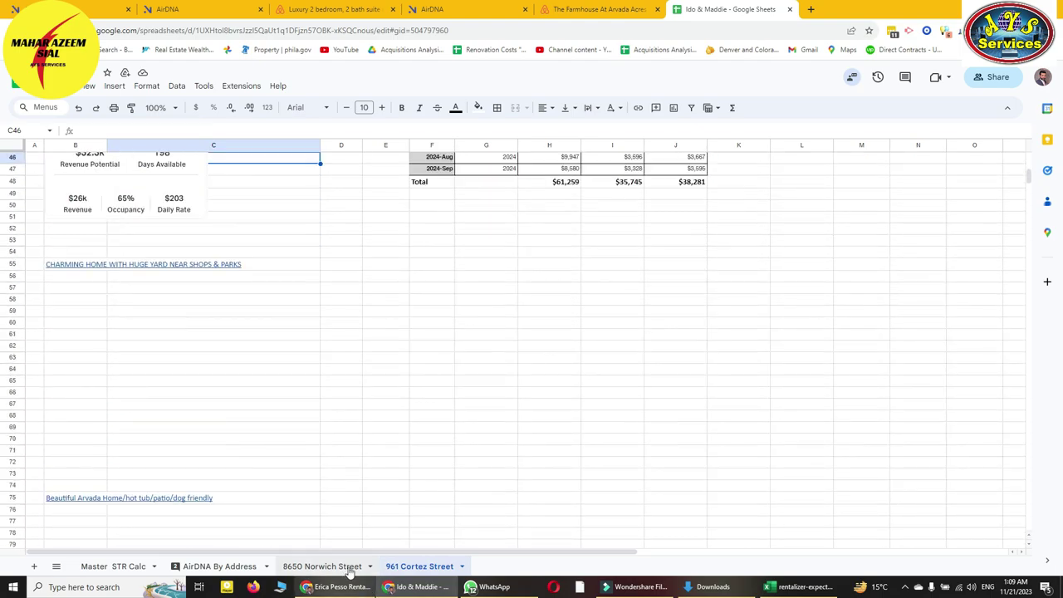
# Examine the other property's comps sheet for how its listing screenshots and empty comps table are laid out.
pyautogui.click(337, 566)
pyautogui.scroll(-12, 105, 263)
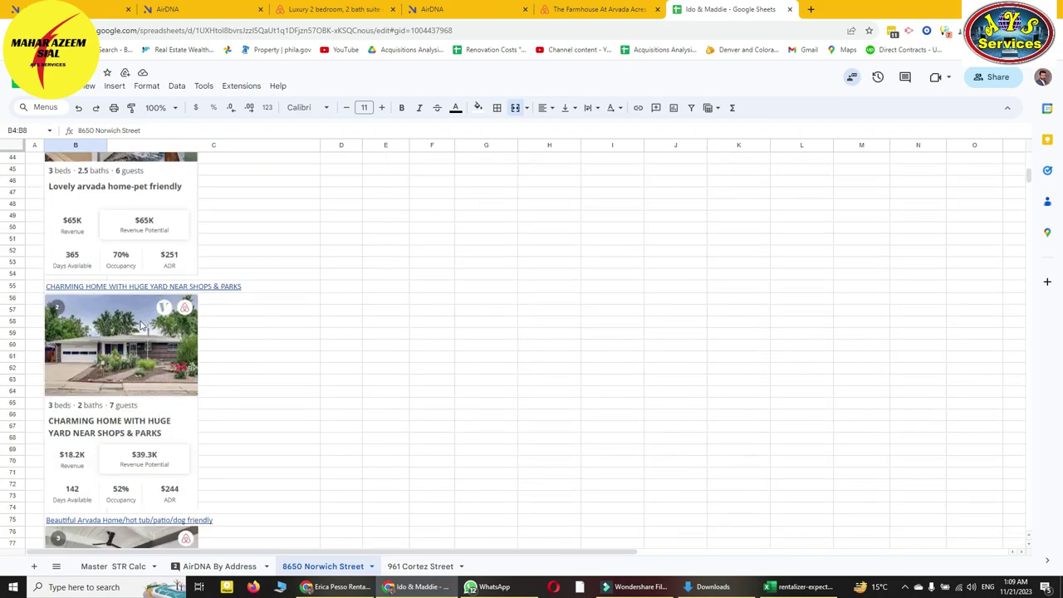
pyautogui.scroll(15, 75, 299)
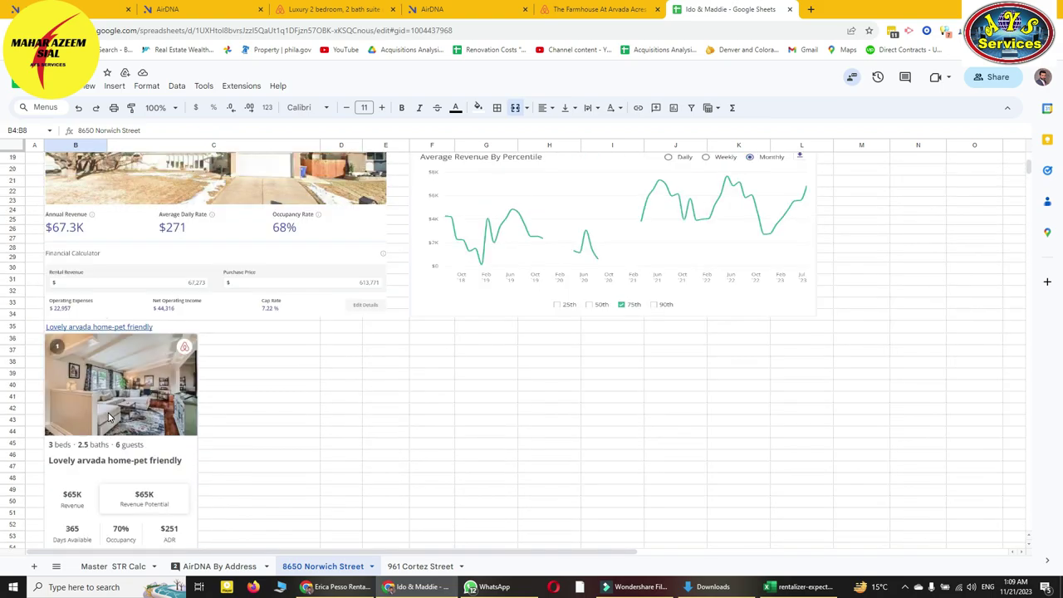
pyautogui.click(137, 199)
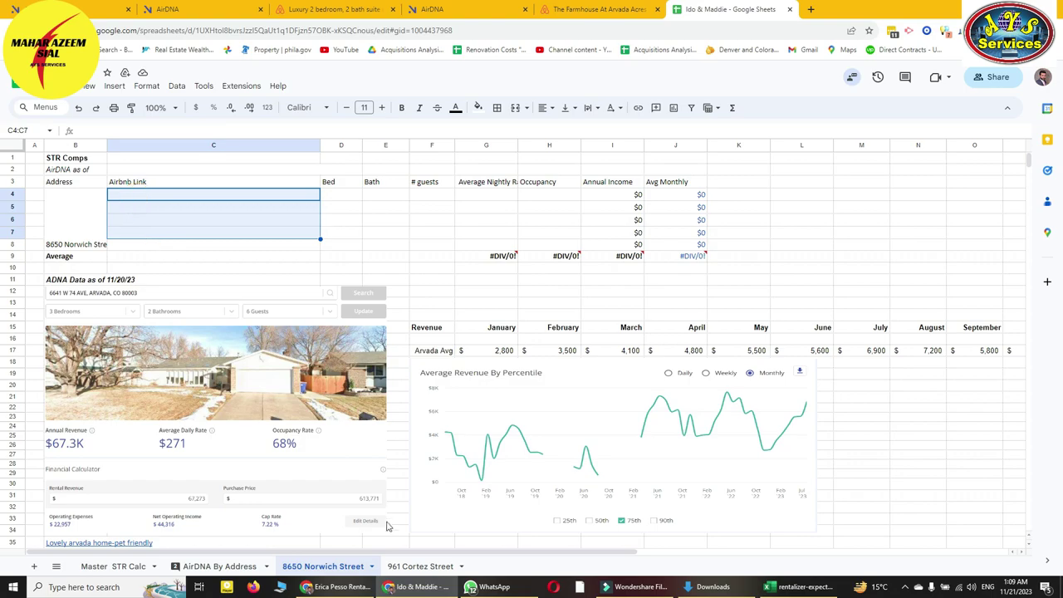
# Return to the sheet with the Farmhouse comp and review its STR Comps table and Airbnb link.
pyautogui.click(419, 565)
pyautogui.scroll(10, 249, 407)
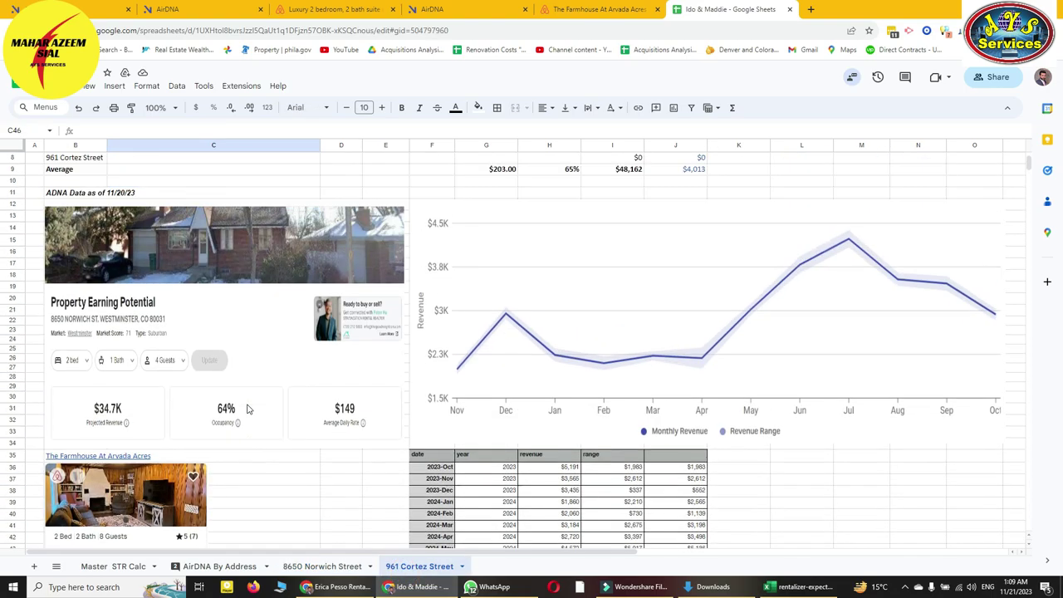
pyautogui.click(214, 223)
pyautogui.click(232, 196)
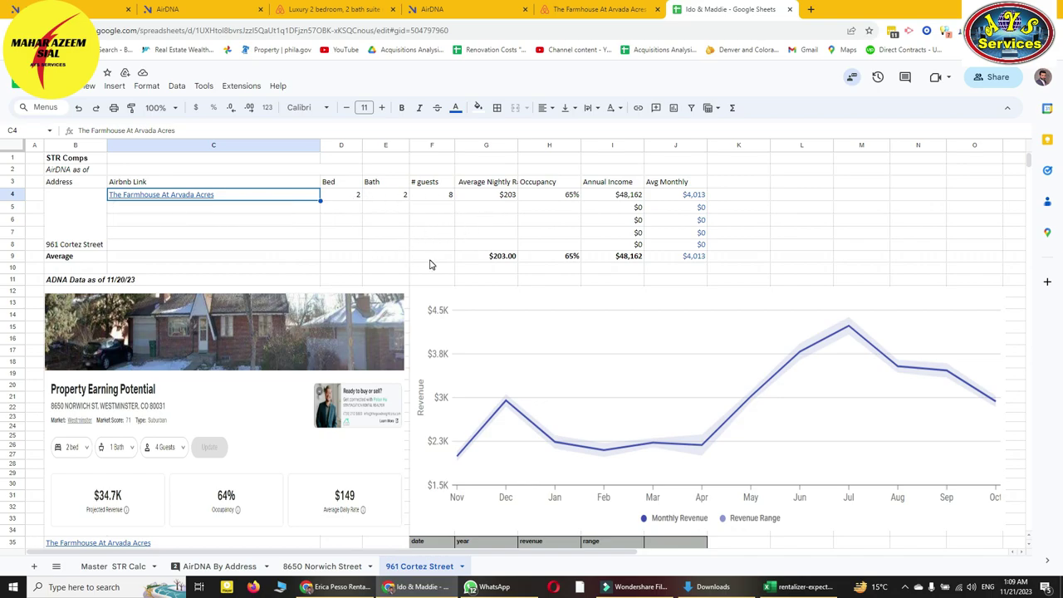
# View AirDNA's address lookup for property earning potential and close it without searching for an address.
pyautogui.click(99, 10)
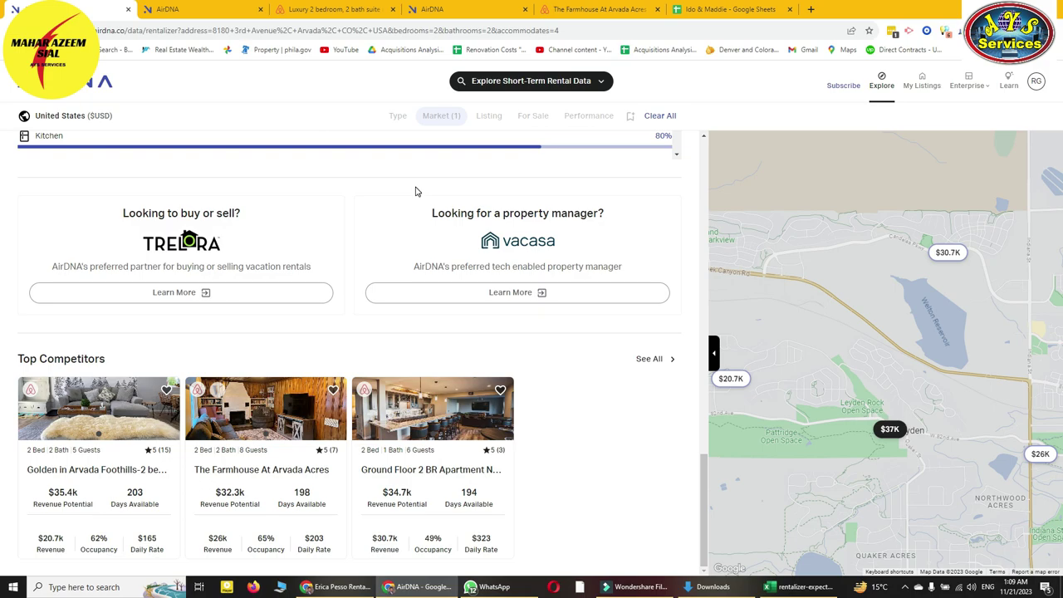
pyautogui.scroll(20, 417, 280)
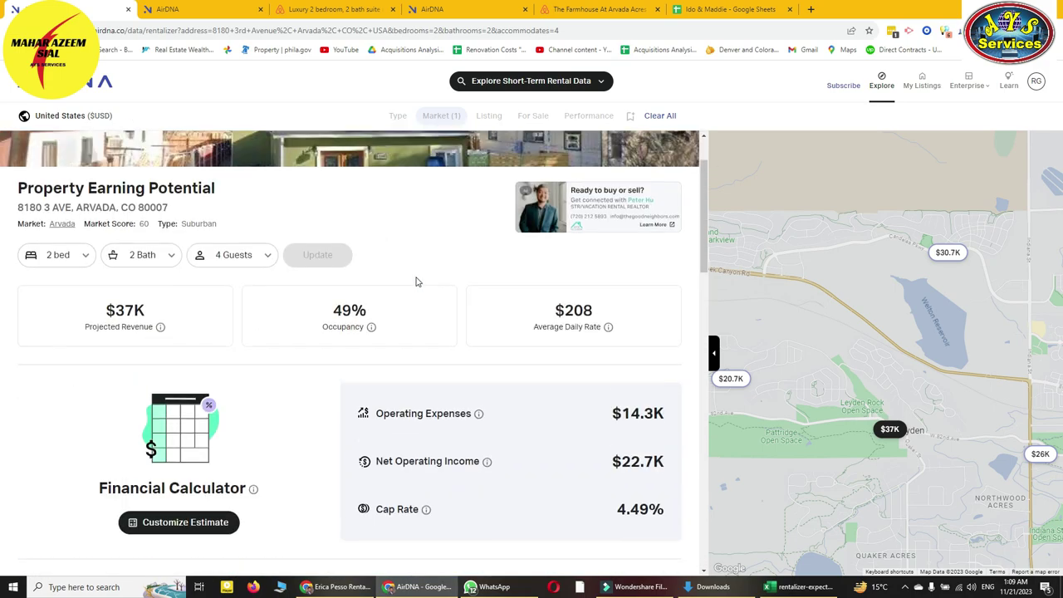
pyautogui.click(533, 79)
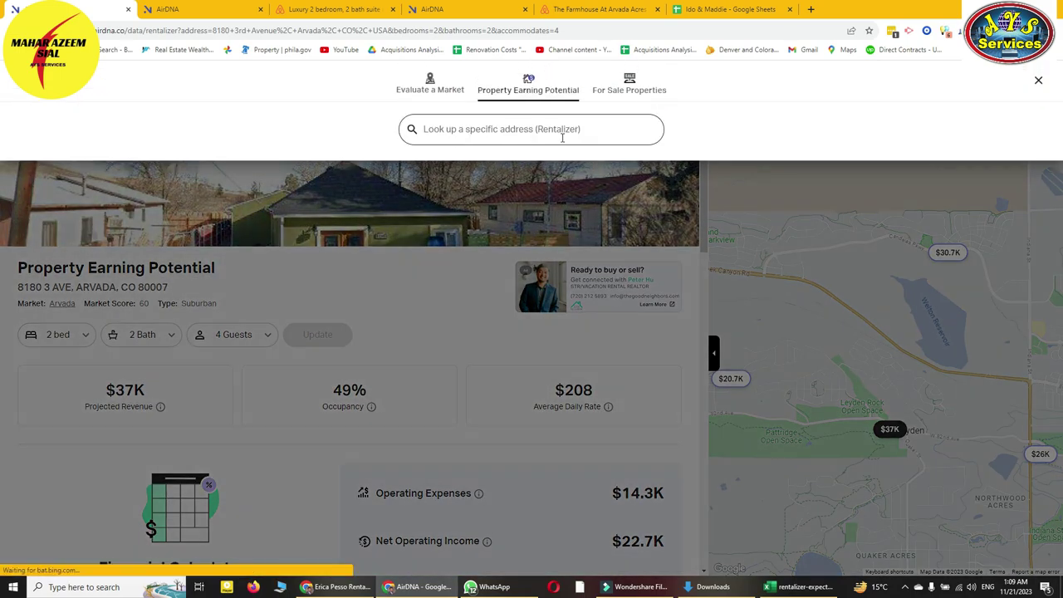
pyautogui.click(519, 129)
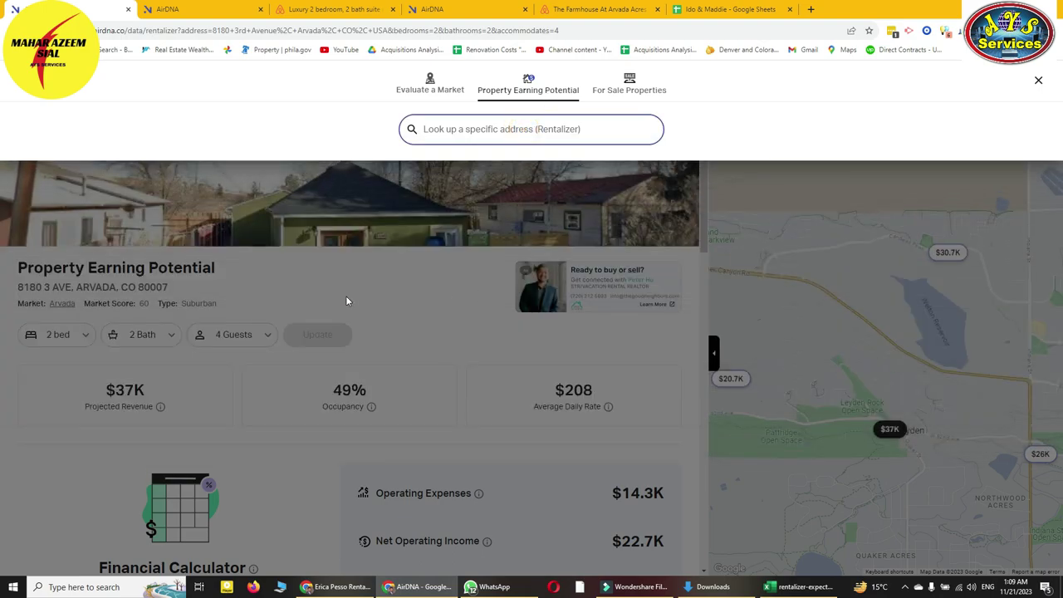
pyautogui.click(347, 300)
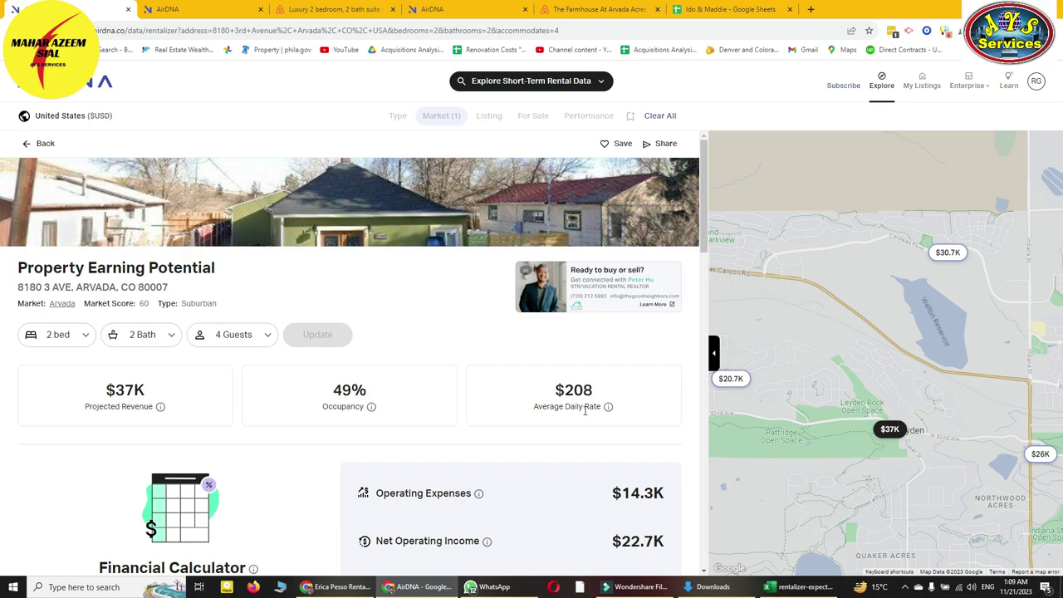
# Review the property's projected monthly revenue, its top competitors, and the Arvada Foothills suite's Airbnb and AirDNA listings.
pyautogui.scroll(-10, 373, 415)
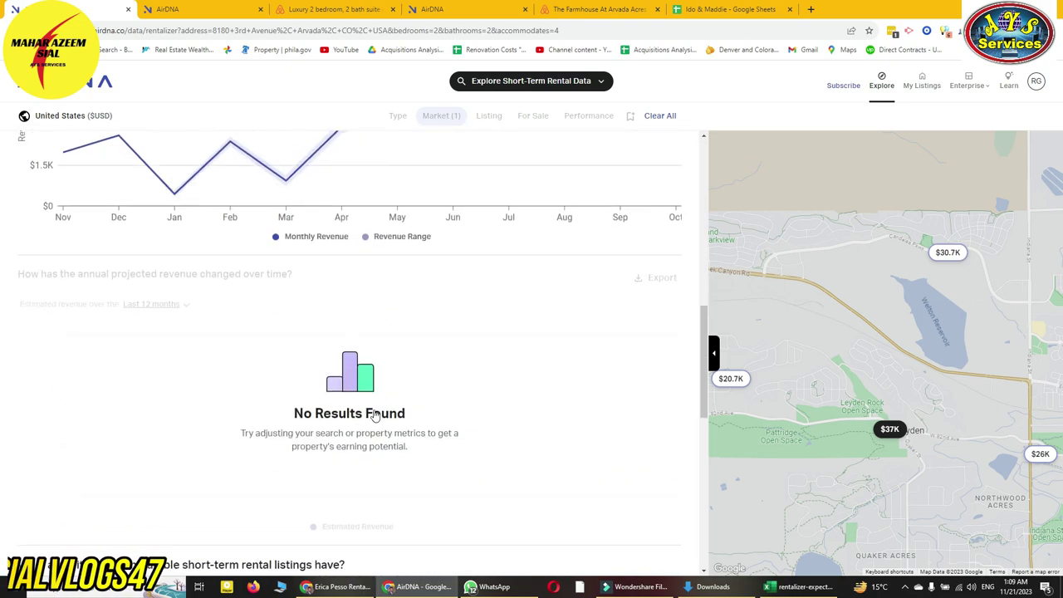
pyautogui.scroll(2, 402, 300)
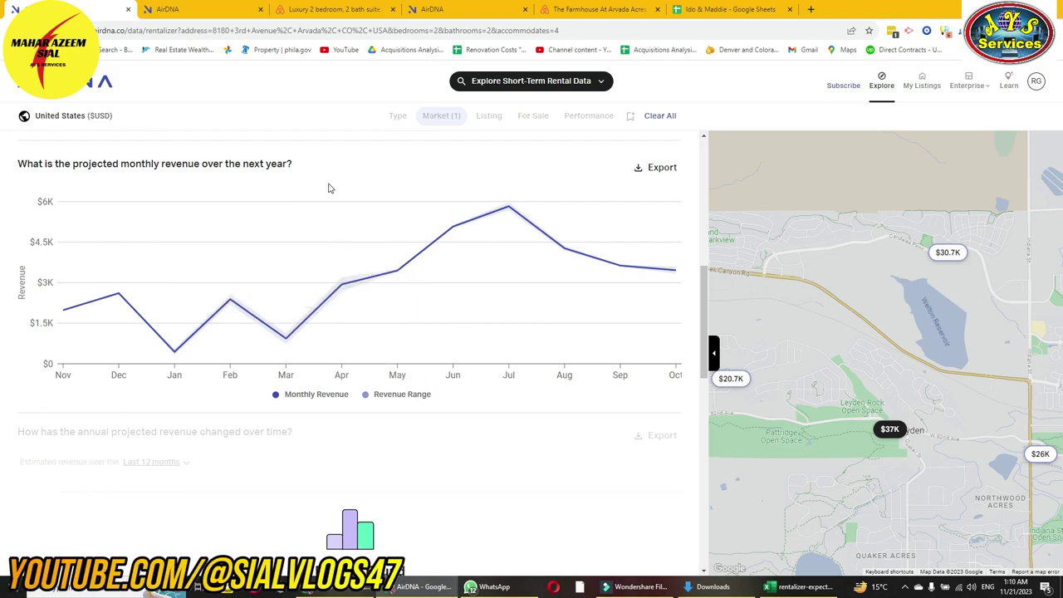
pyautogui.scroll(-8, 373, 311)
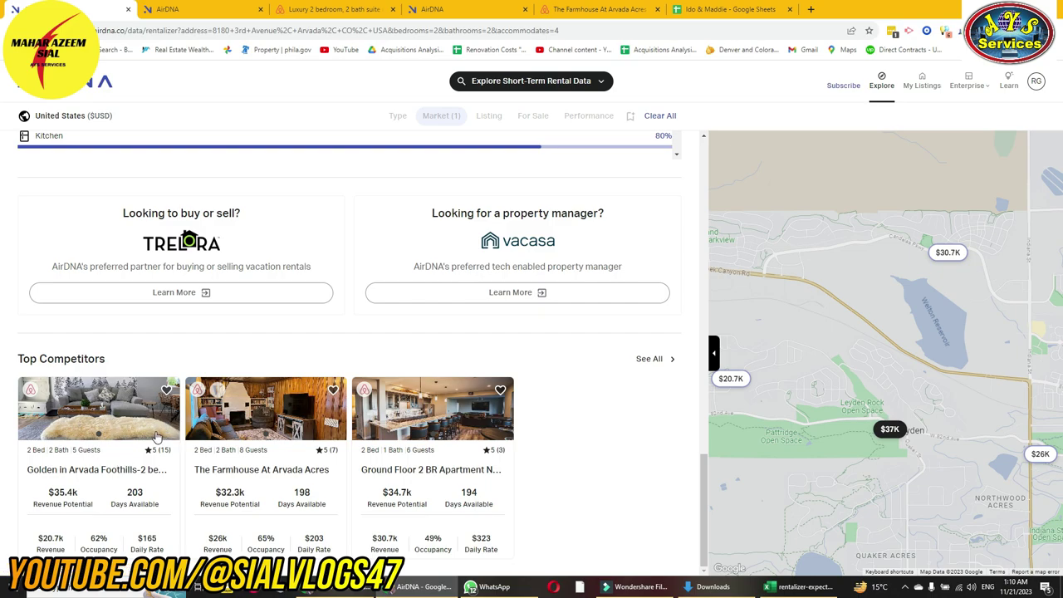
pyautogui.click(318, 9)
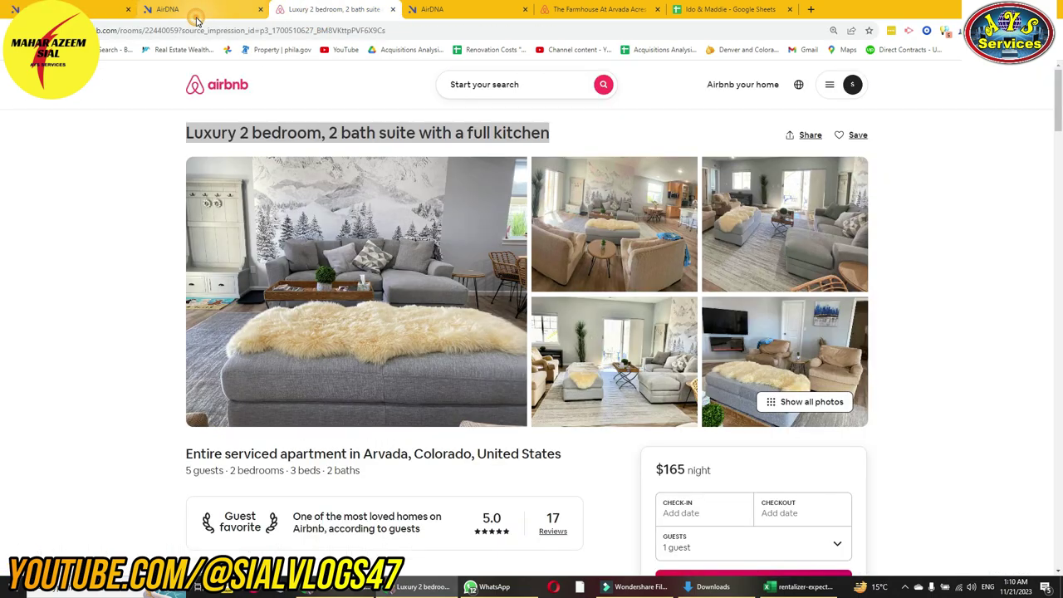
pyautogui.click(193, 10)
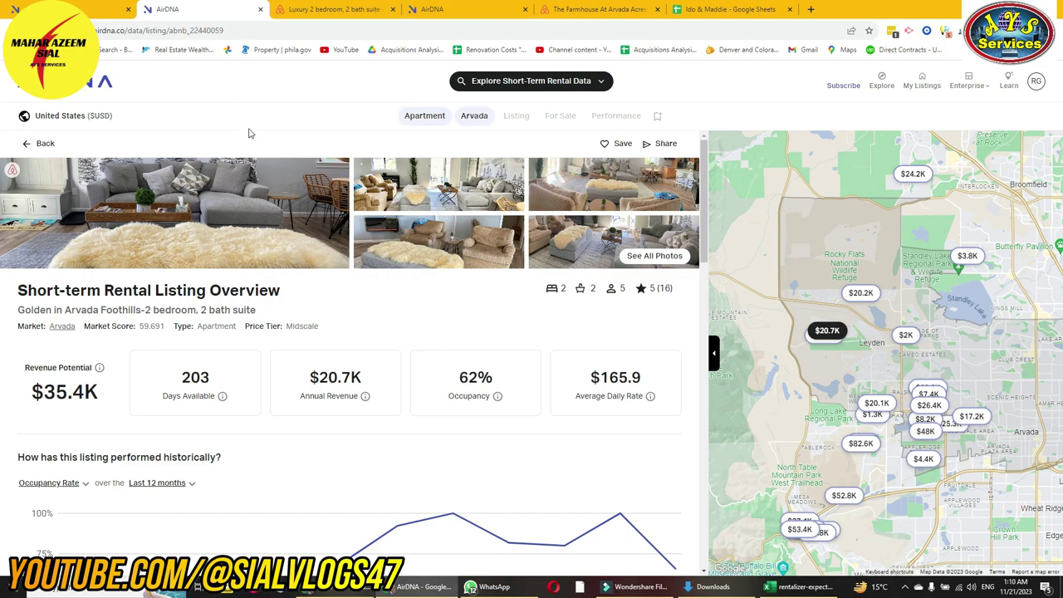
pyautogui.click(904, 586)
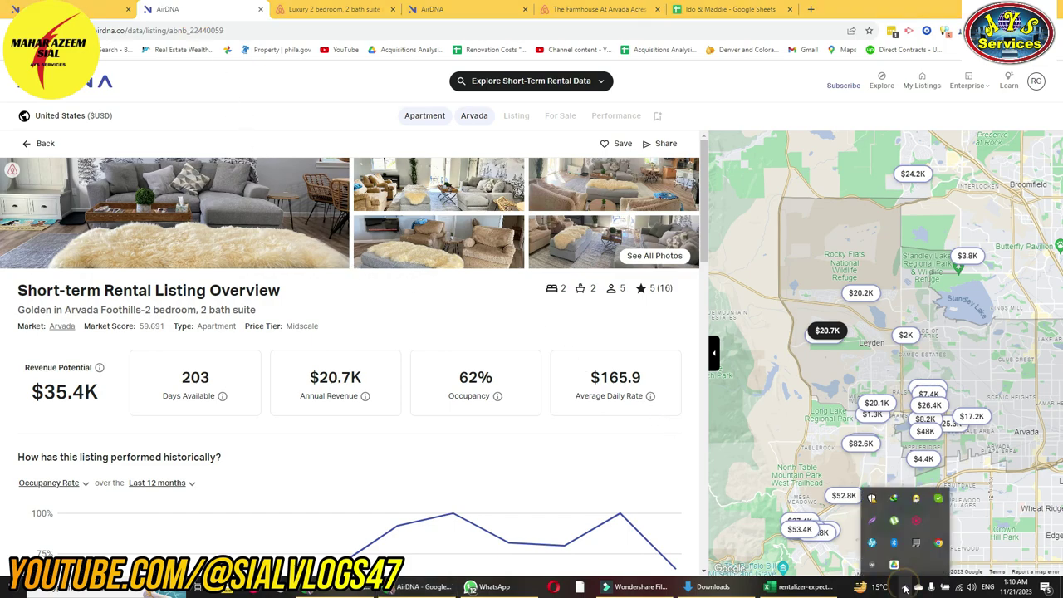
pyautogui.rightClick(919, 536)
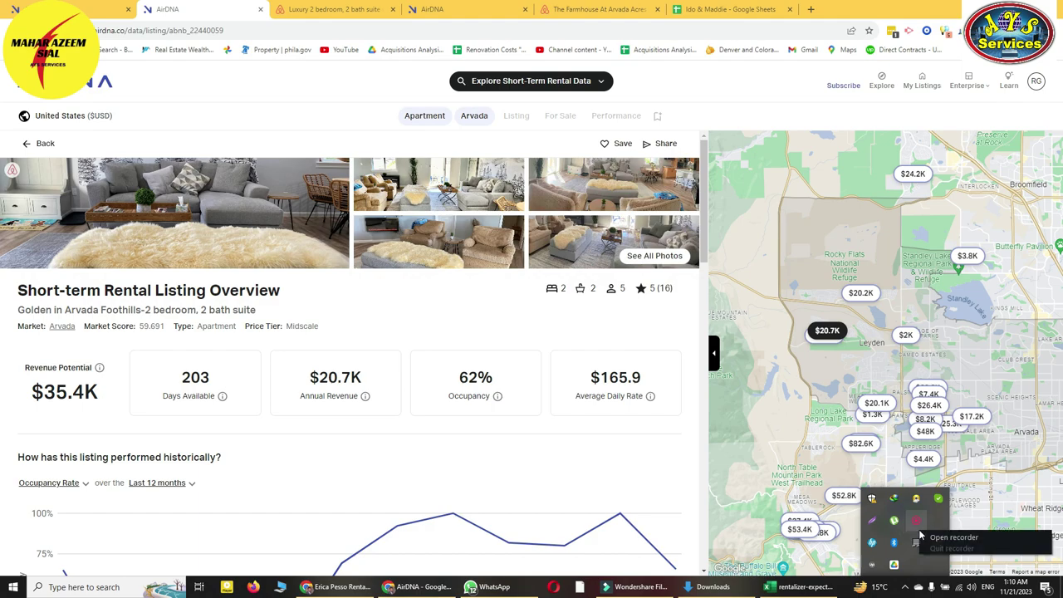
pyautogui.click(937, 536)
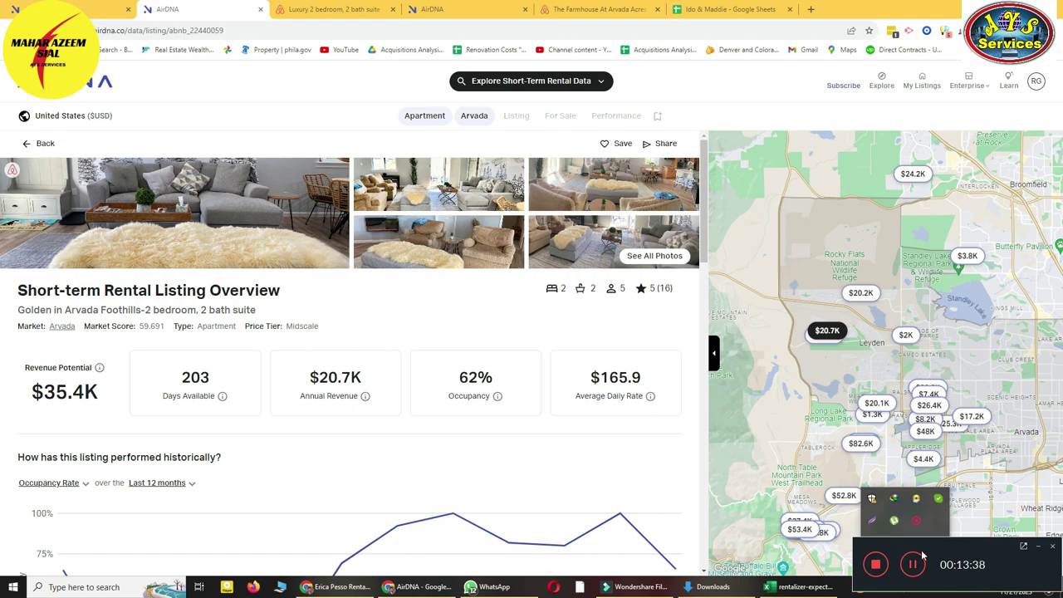
pyautogui.click(877, 565)
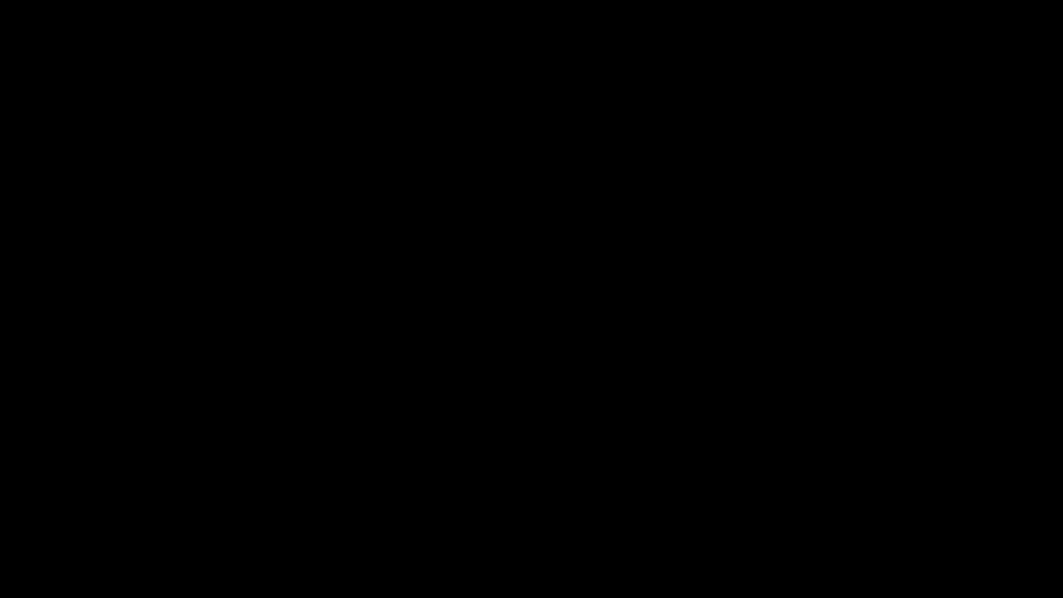